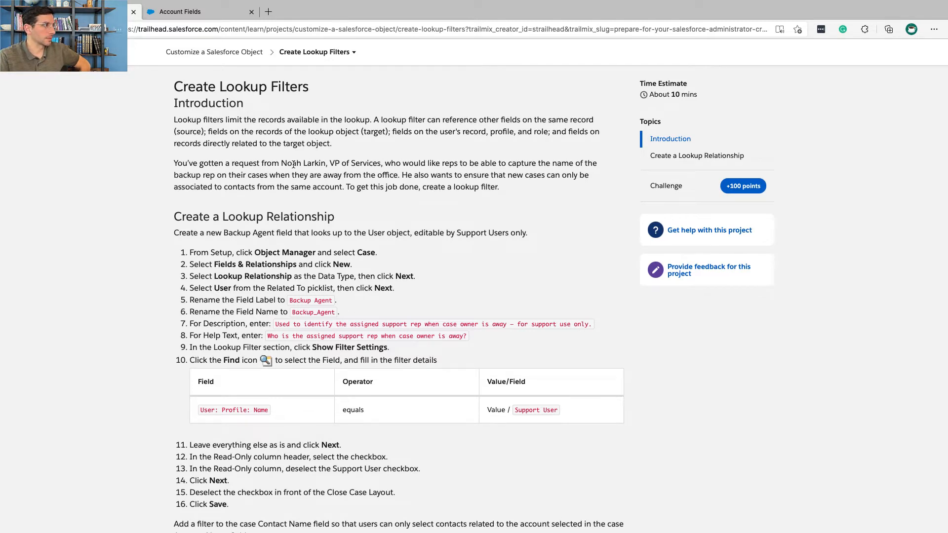
Read the Create Lookup Filters introduction and the VP of Services' request about backup reps and case contacts.
scroll(295, 163, down, 1)
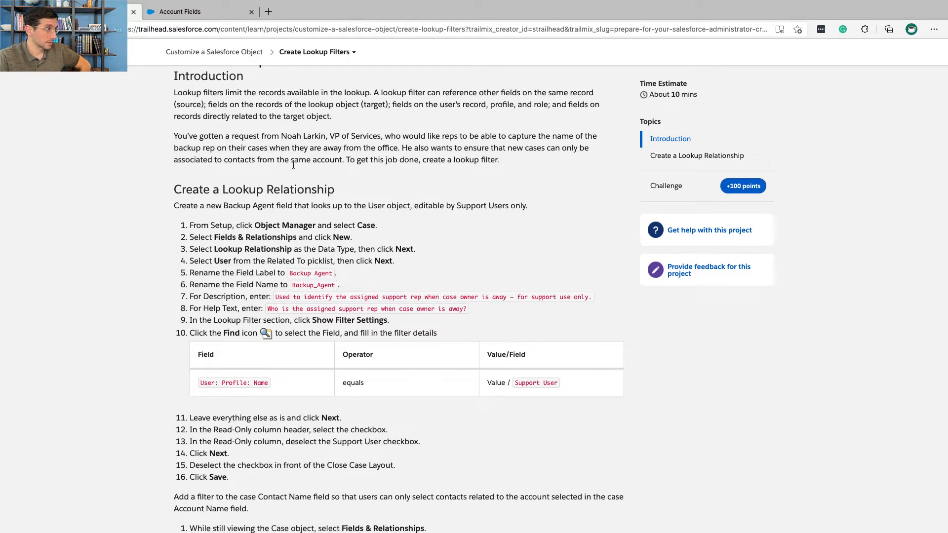
scroll(293, 165, down, 1)
triple_click(288, 149)
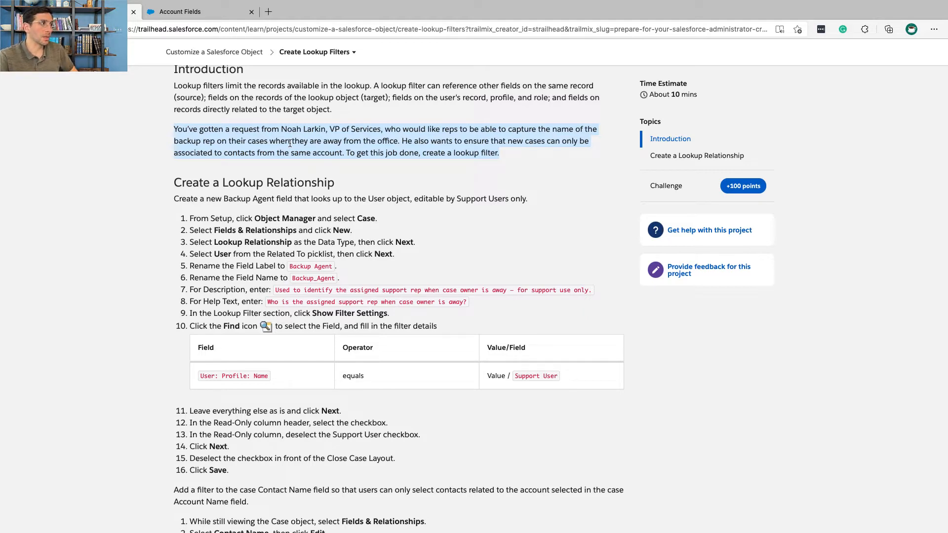
scroll(291, 148, down, 1)
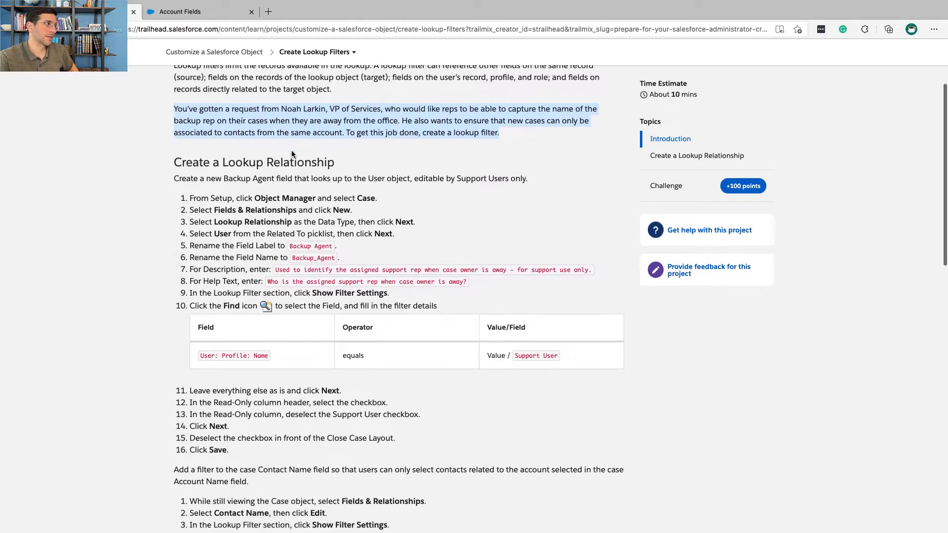
scroll(291, 154, down, 1)
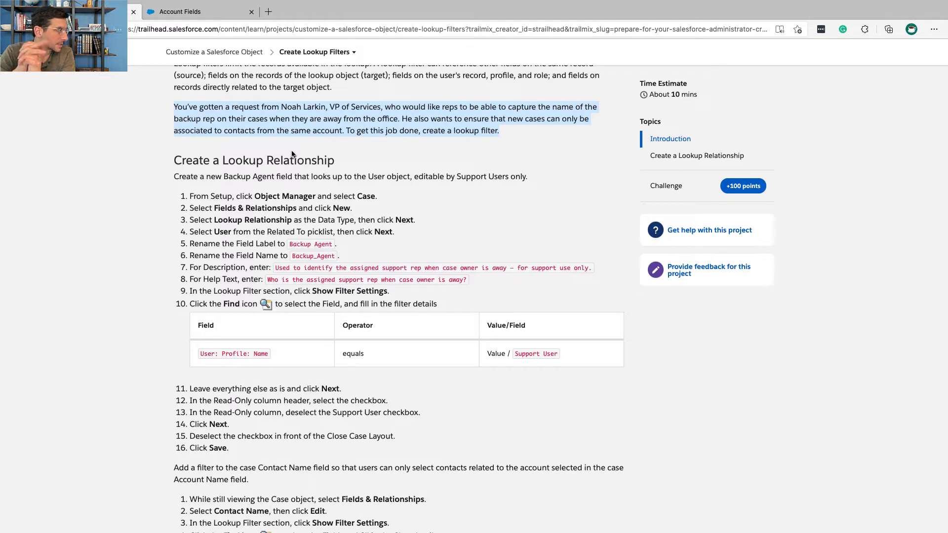
scroll(291, 154, up, 3)
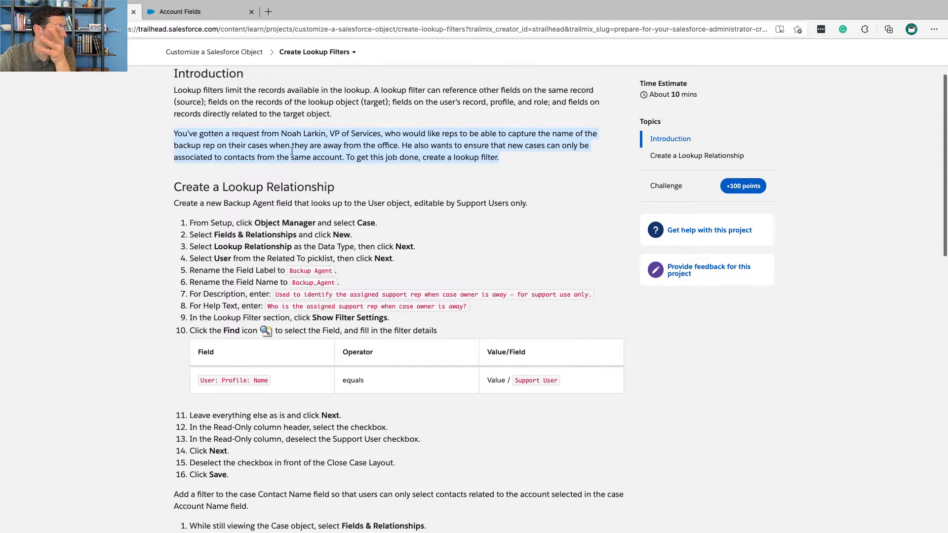
triple_click(276, 118)
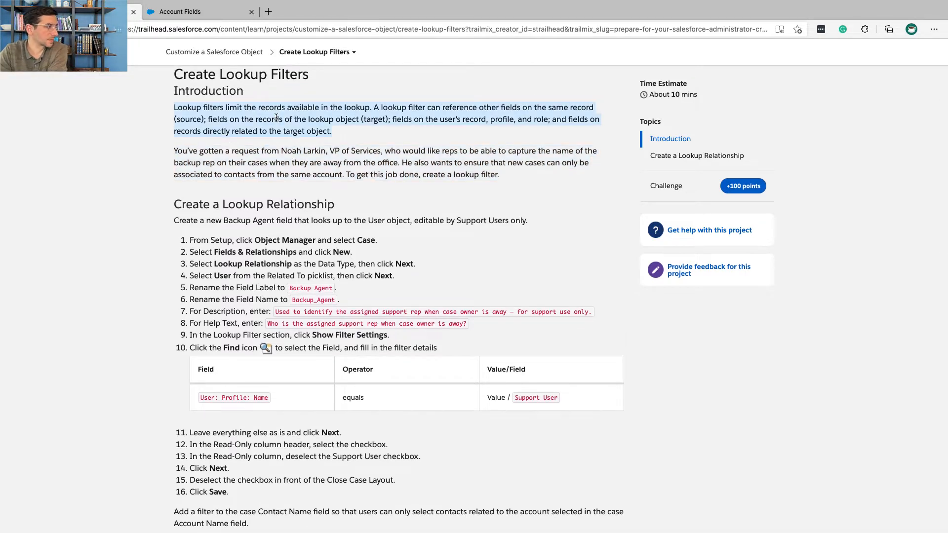
scroll(276, 117, down, 2)
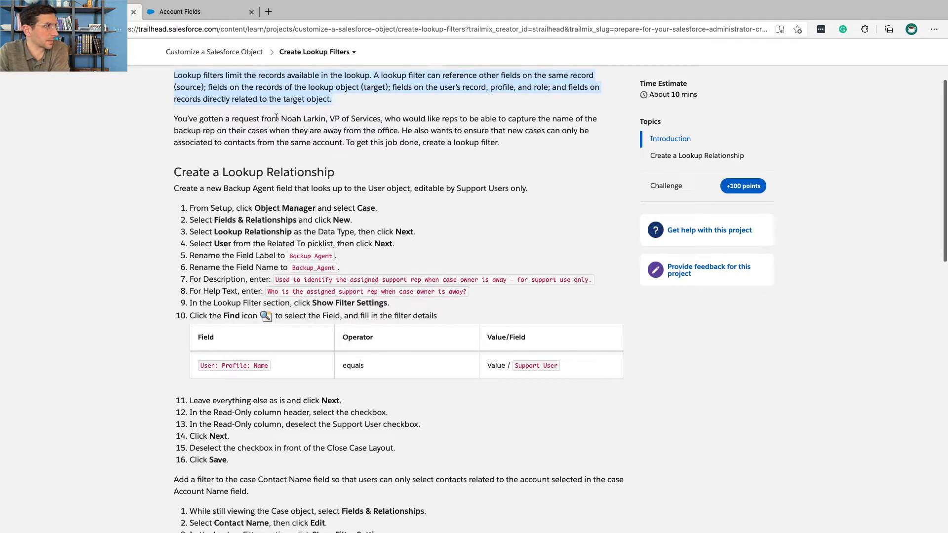
click(274, 133)
triple_click(274, 132)
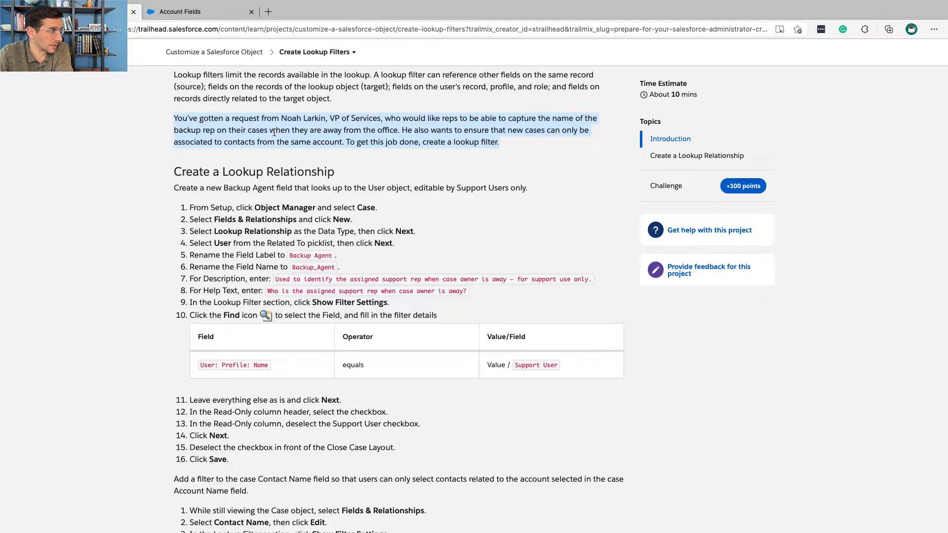
double_click(444, 118)
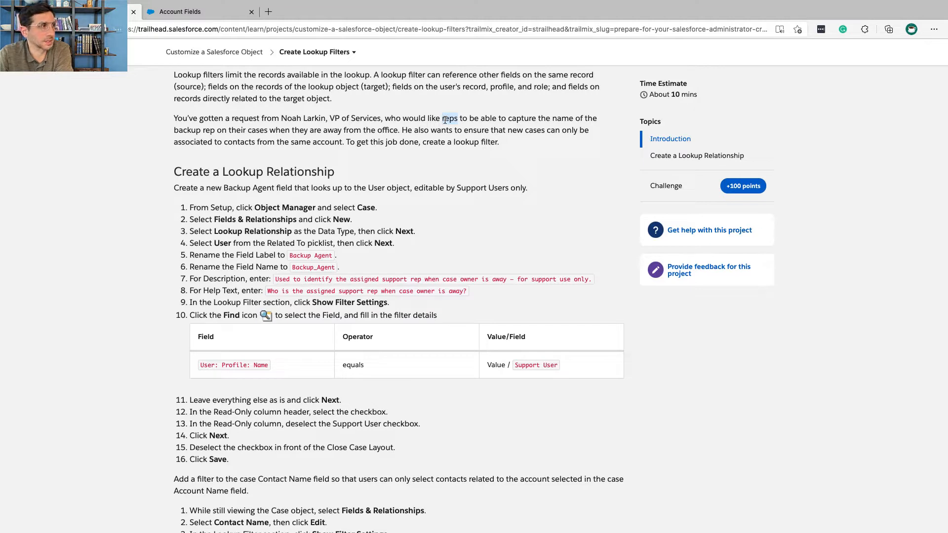
scroll(445, 120, down, 1)
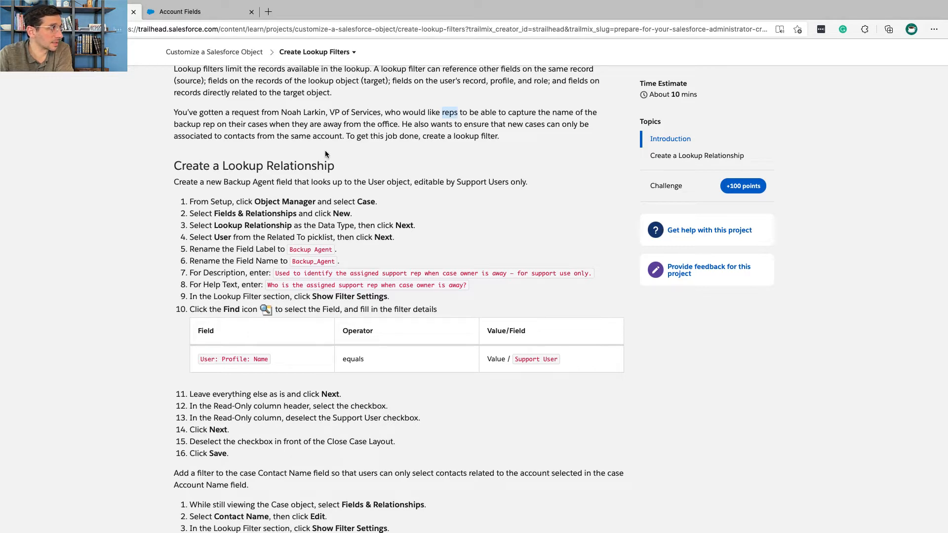
scroll(290, 143, down, 1)
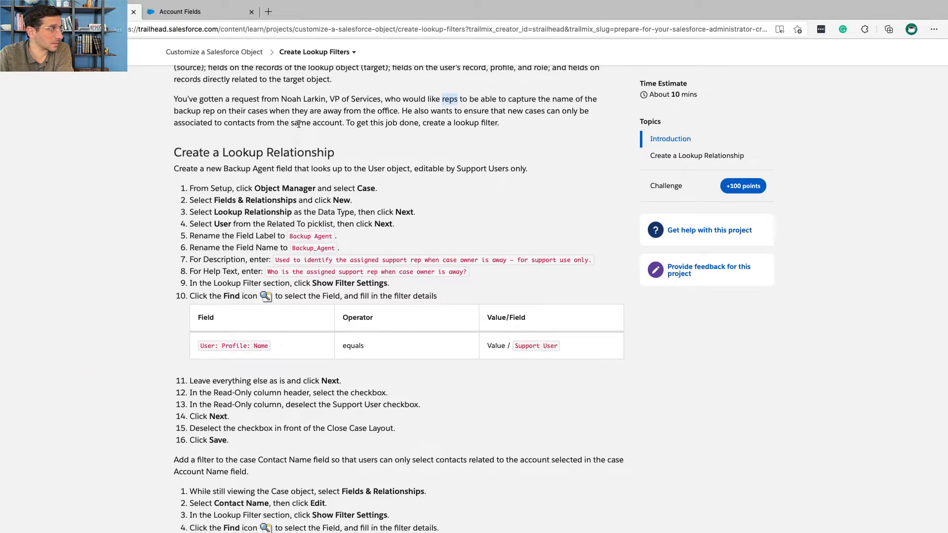
double_click(299, 123)
triple_click(298, 124)
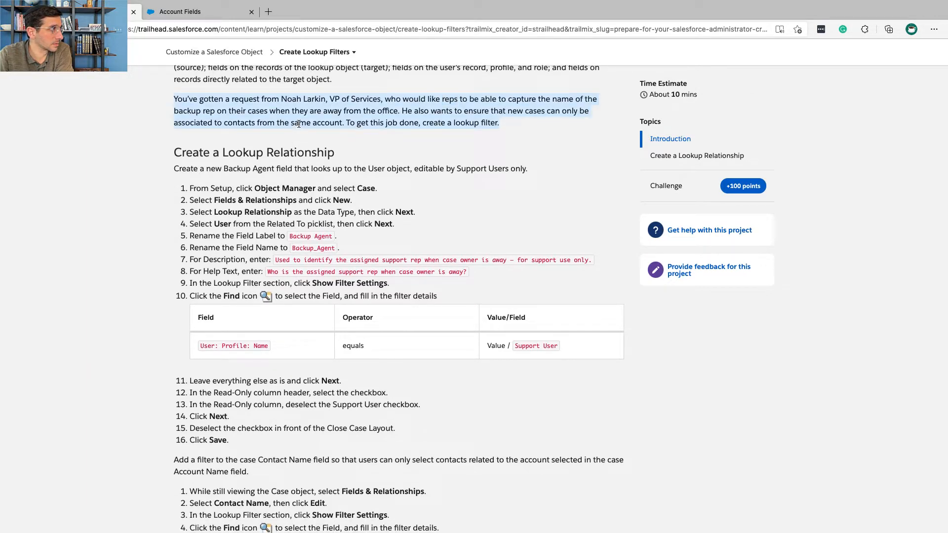
Read the Create a Lookup Relationship section's requirement for a new Backup Agent field that looks up to User.
click(281, 175)
double_click(280, 171)
triple_click(279, 171)
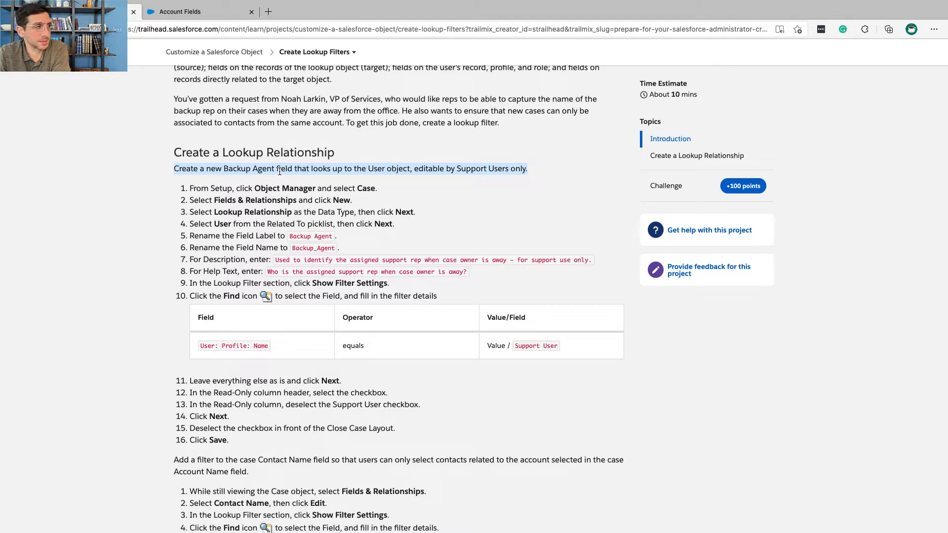
scroll(279, 170, down, 1)
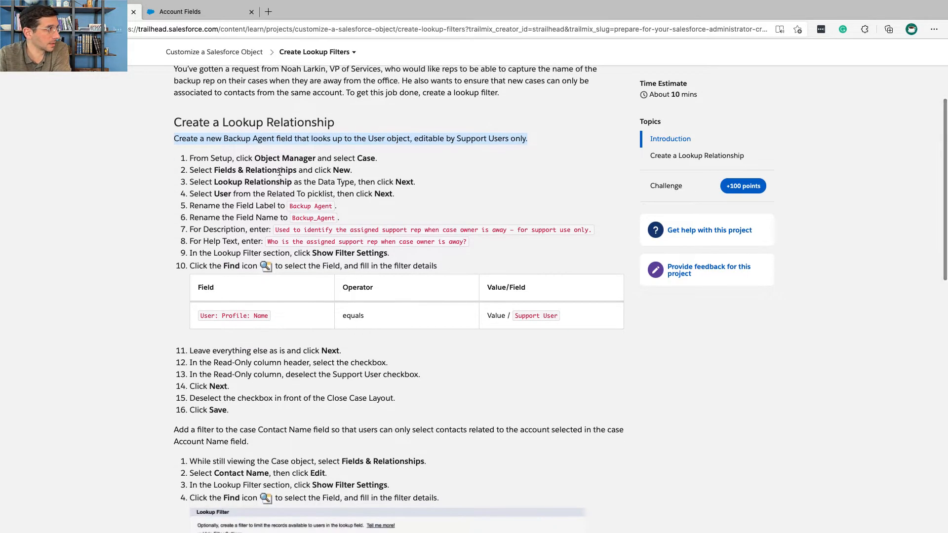
triple_click(272, 124)
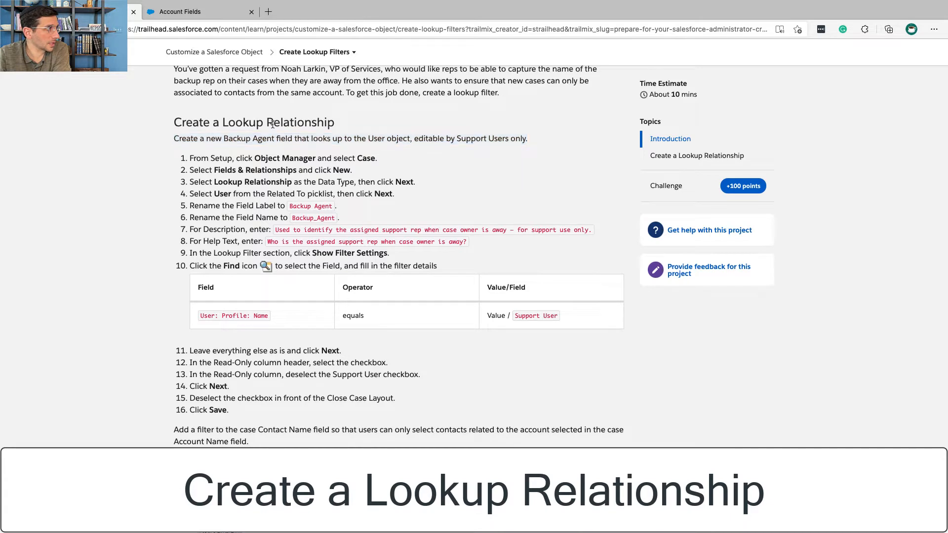
triple_click(271, 138)
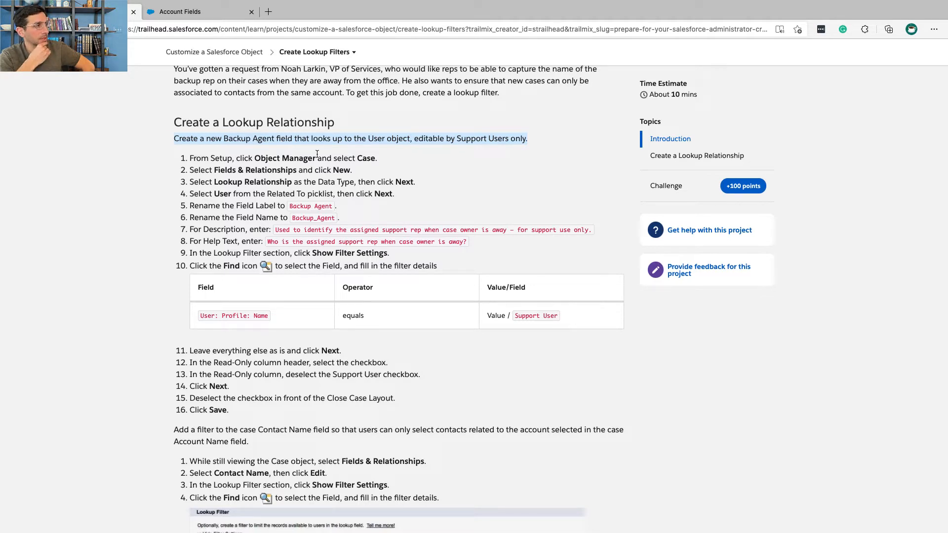
Check the first instruction, switch to Salesforce Setup, and find and open the Case object in Object Manager.
triple_click(278, 165)
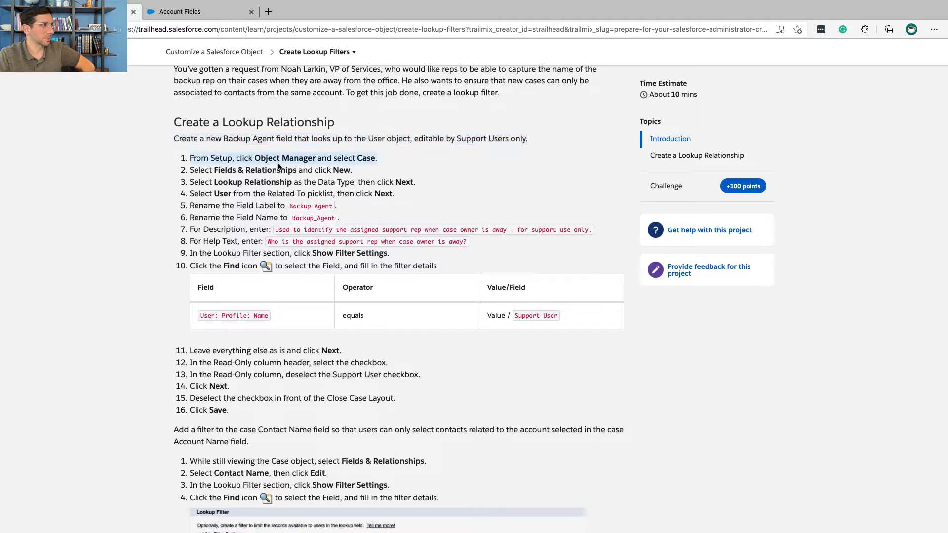
key(ctrl+Right)
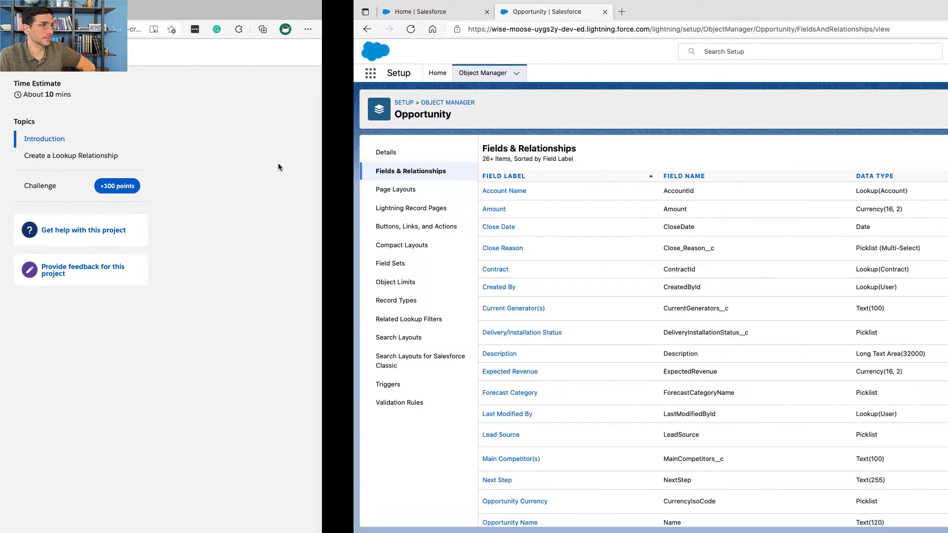
click(130, 73)
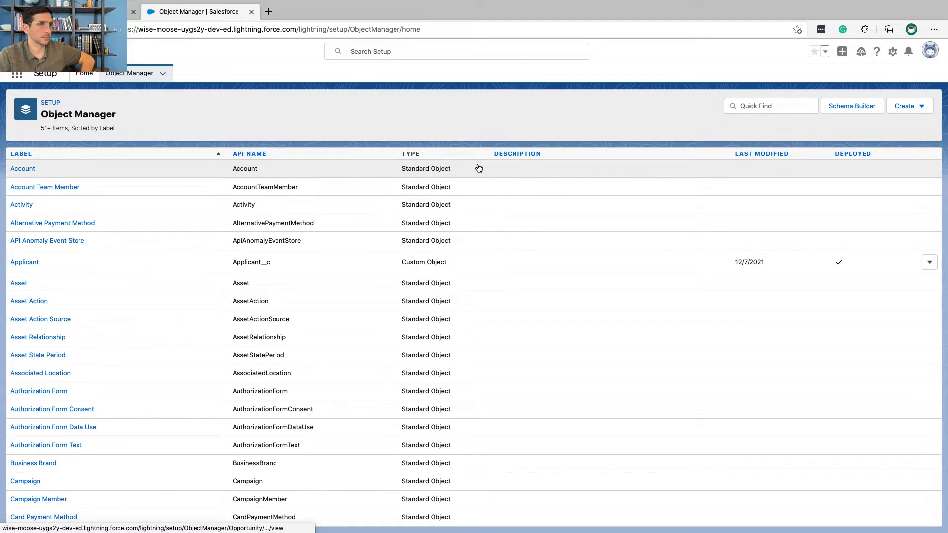
click(752, 105)
text(case)
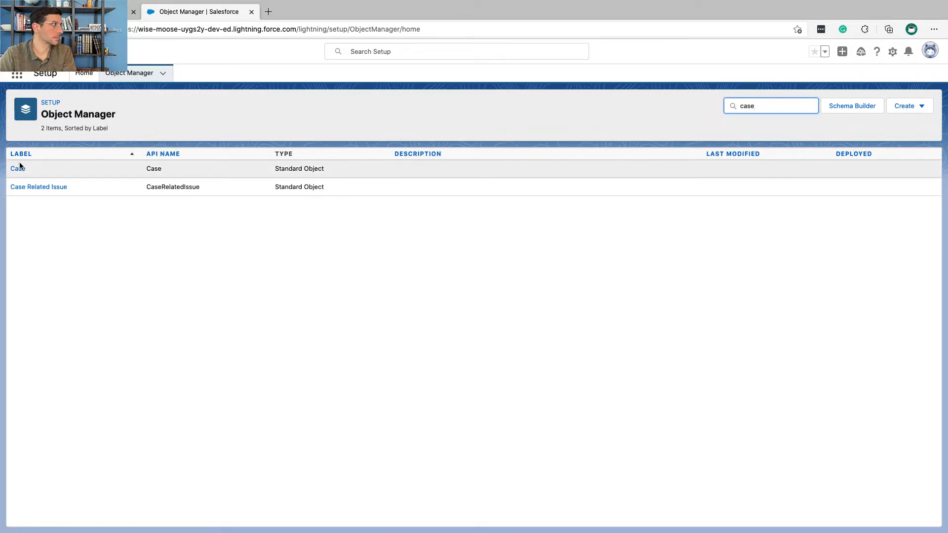
click(18, 171)
Following the second Trailhead instruction, start a new custom field in the Case object's Fields & Relationships.
key(ctrl+Left)
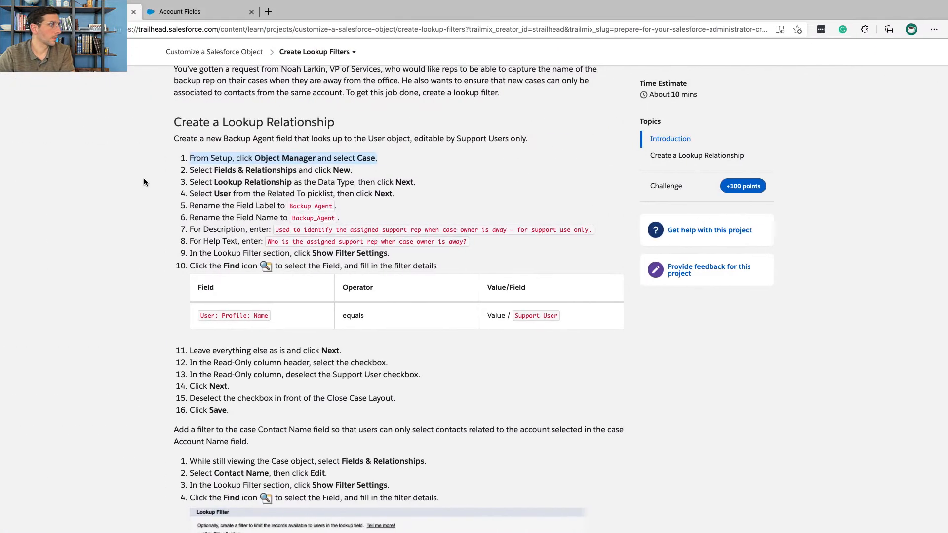
triple_click(214, 170)
key(ctrl+Right)
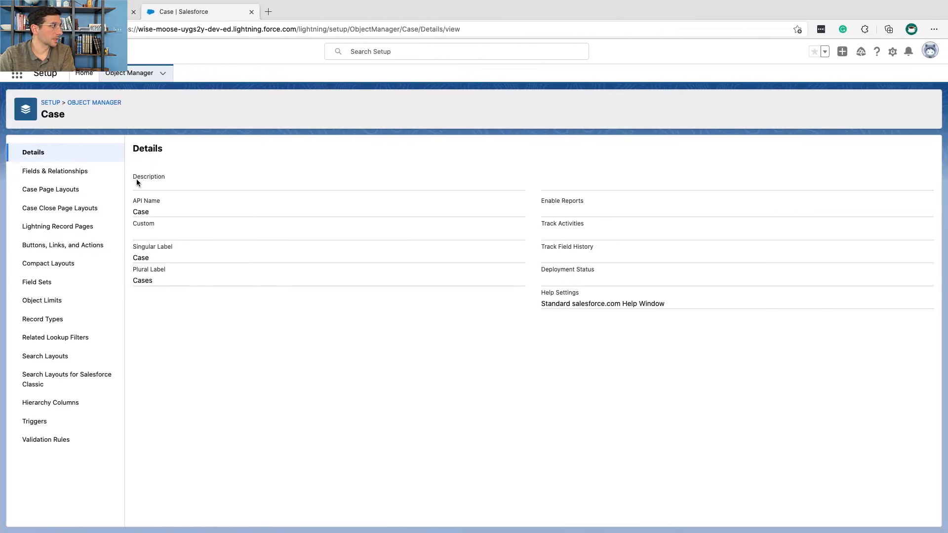
click(86, 173)
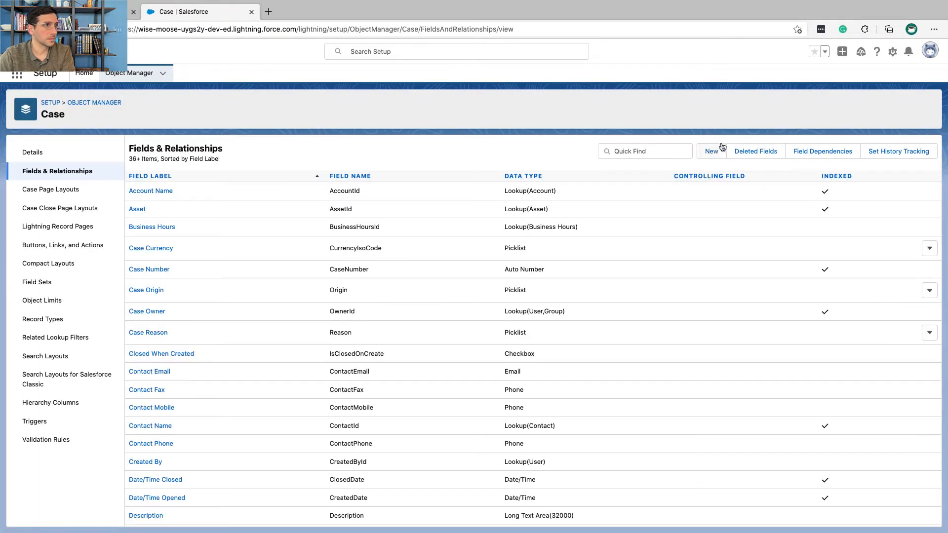
click(714, 151)
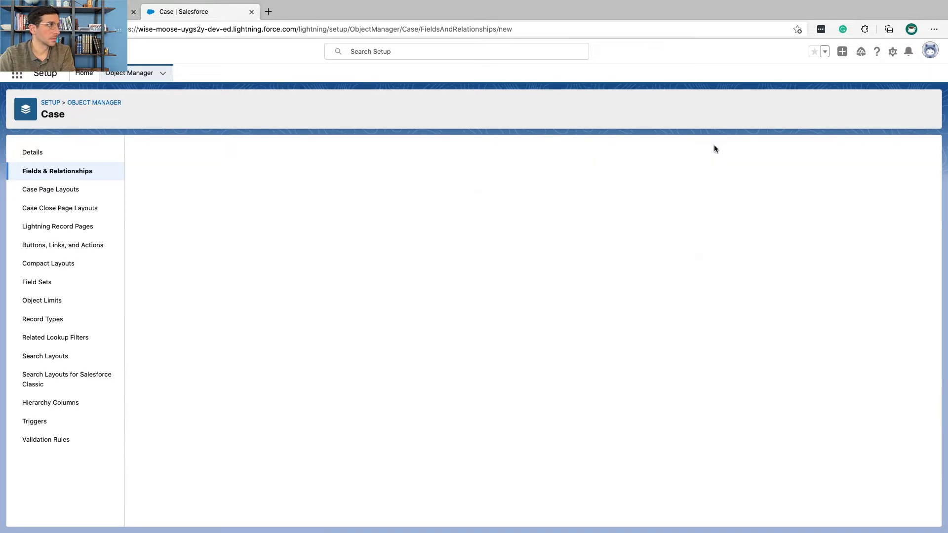
Check the data type instruction, set the new field's data type to Lookup Relationship and continue to the related object choice.
key(ctrl+Left)
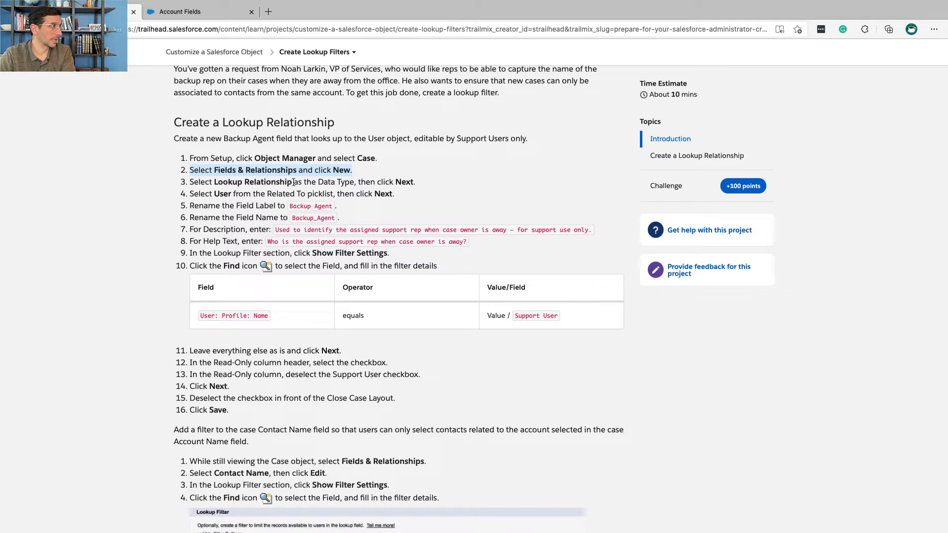
key(ctrl+Right)
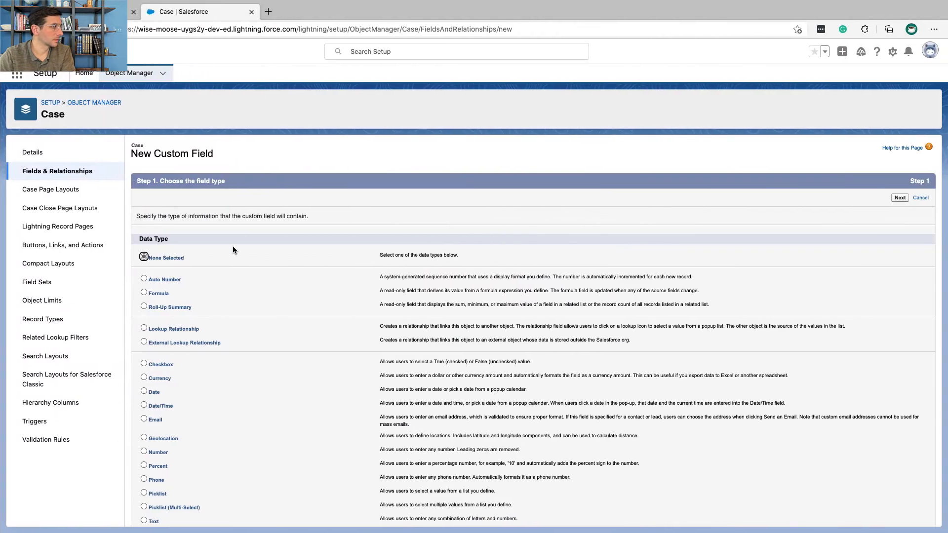
scroll(232, 245, down, 3)
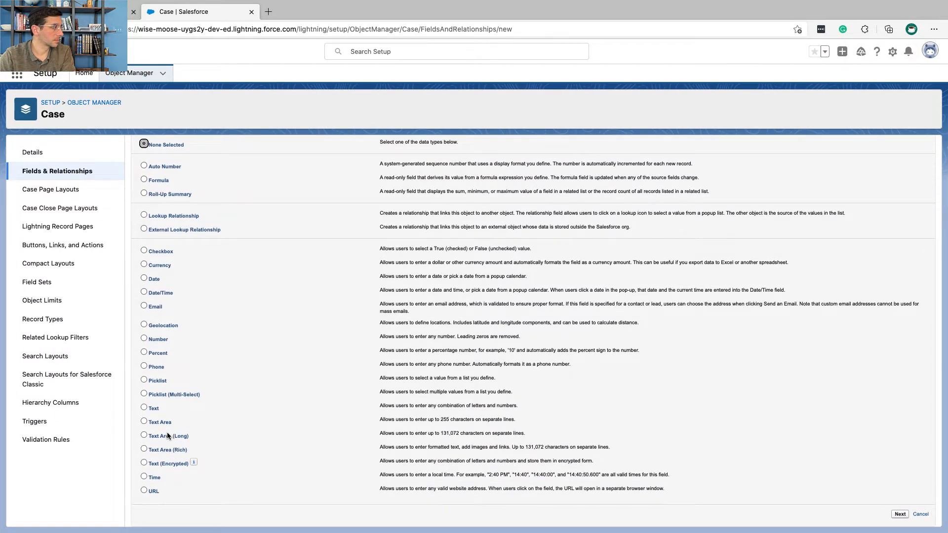
click(144, 214)
scroll(144, 213, up, 3)
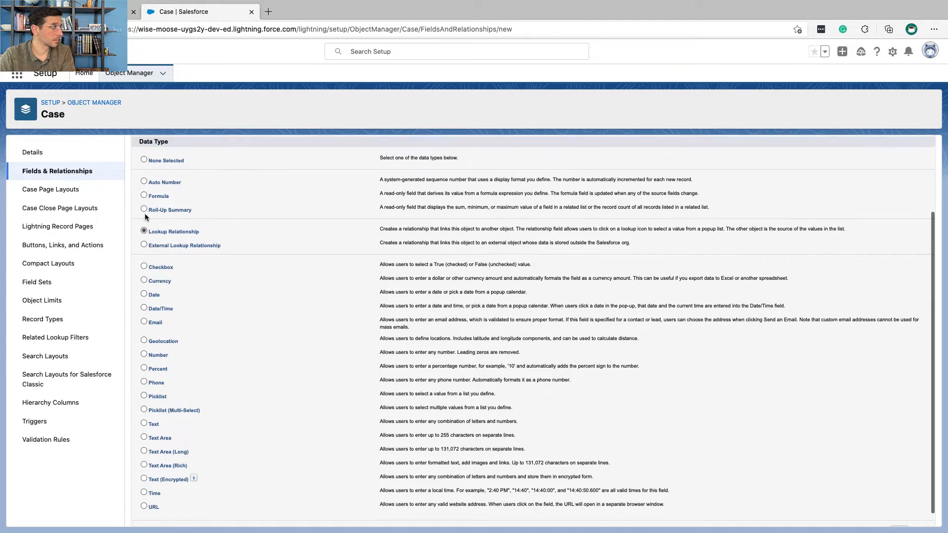
click(900, 198)
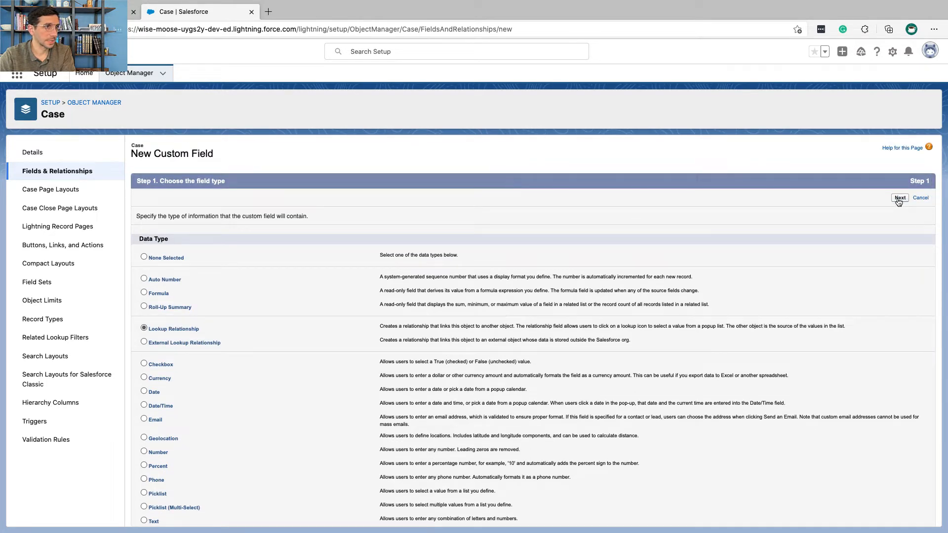
Check the fourth Trailhead instruction, set the lookup's related object to User and continue to the label and name settings.
key(ctrl+Left)
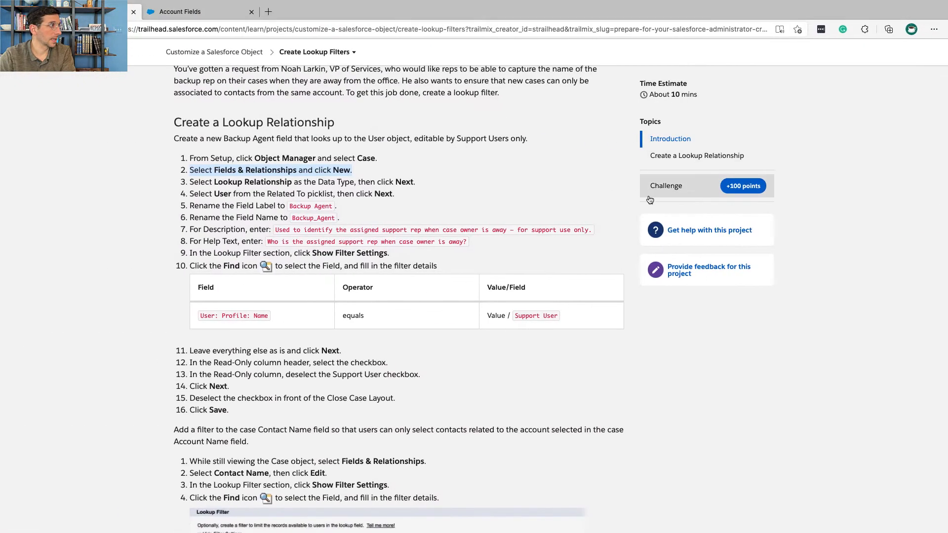
double_click(246, 194)
triple_click(246, 194)
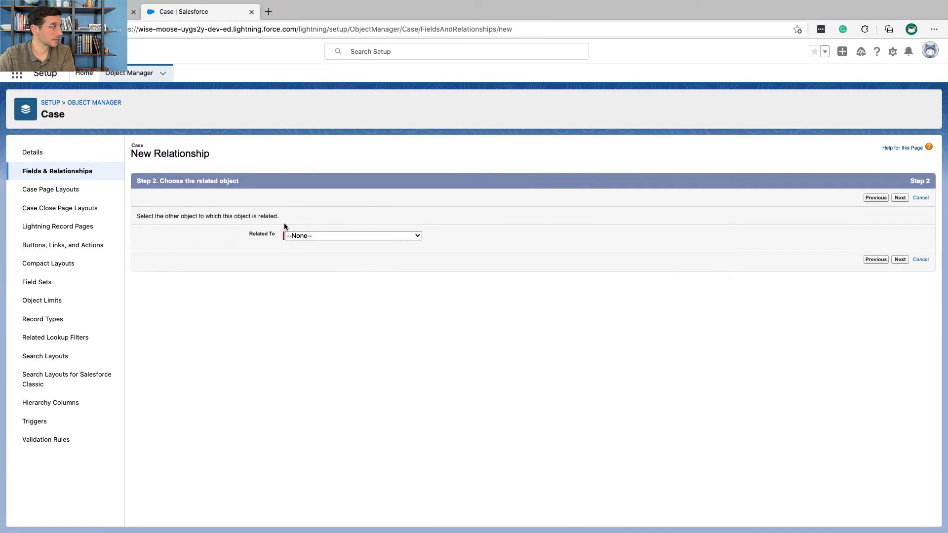
click(301, 236)
scroll(319, 324, down, 20)
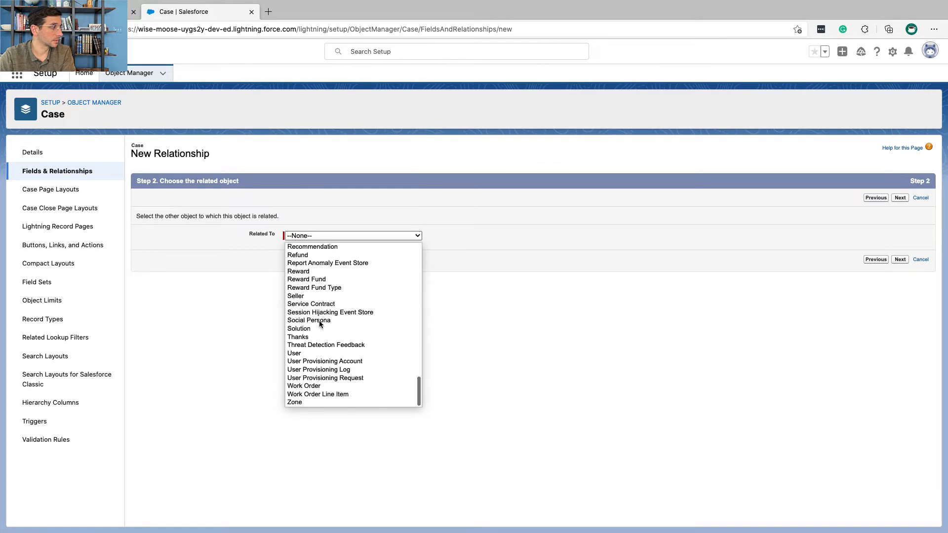
scroll(320, 325, up, 3)
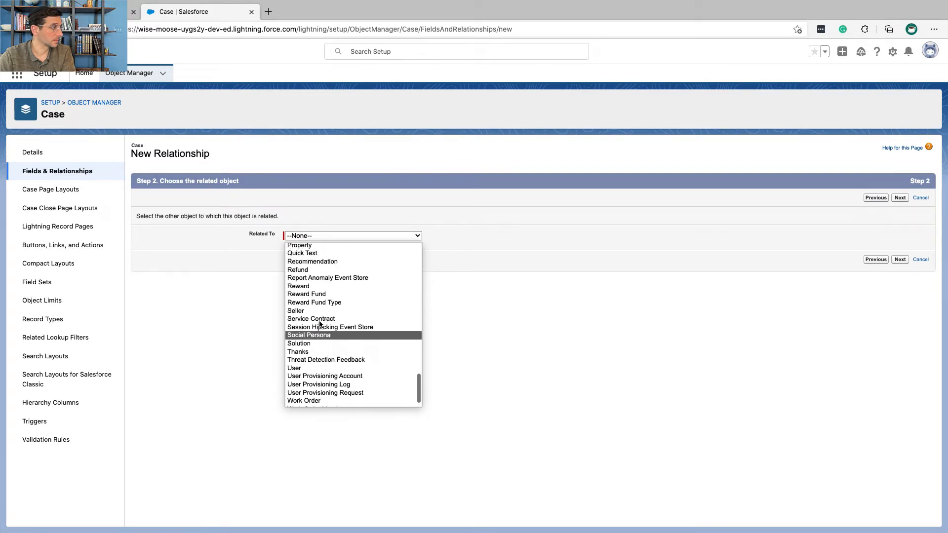
scroll(320, 324, up, 2)
scroll(320, 324, down, 5)
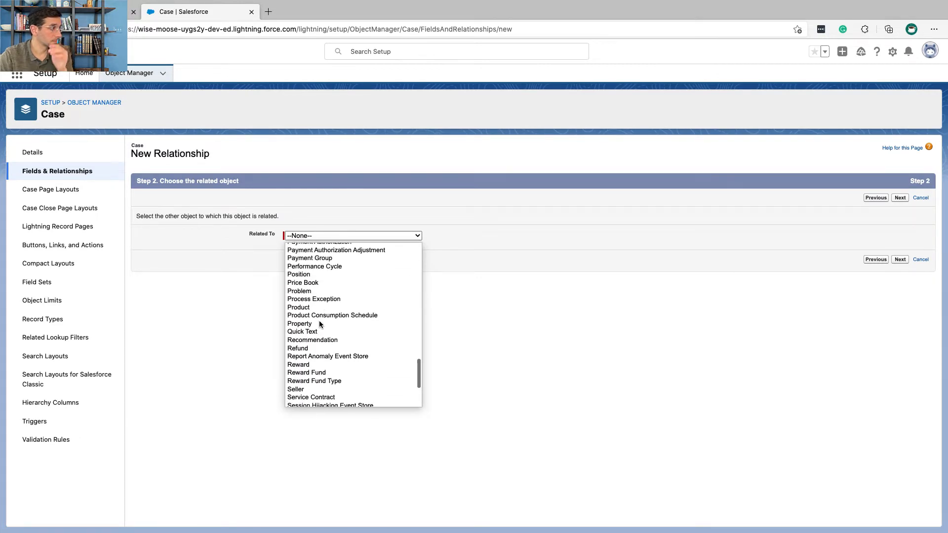
scroll(320, 324, down, 3)
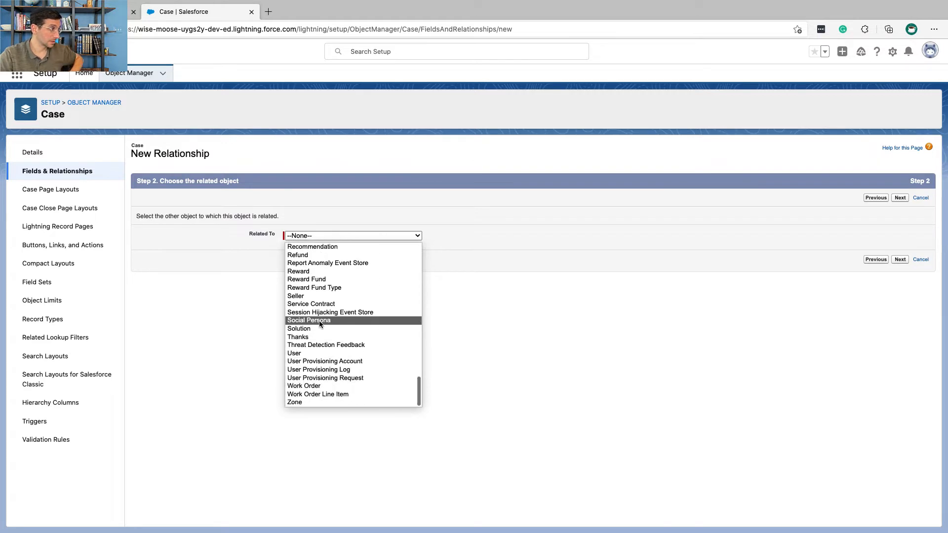
click(309, 356)
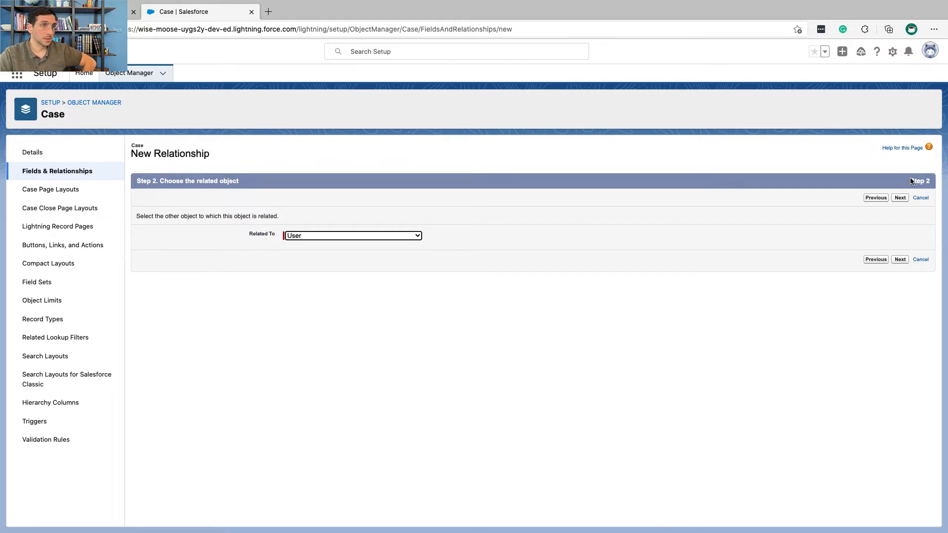
click(900, 198)
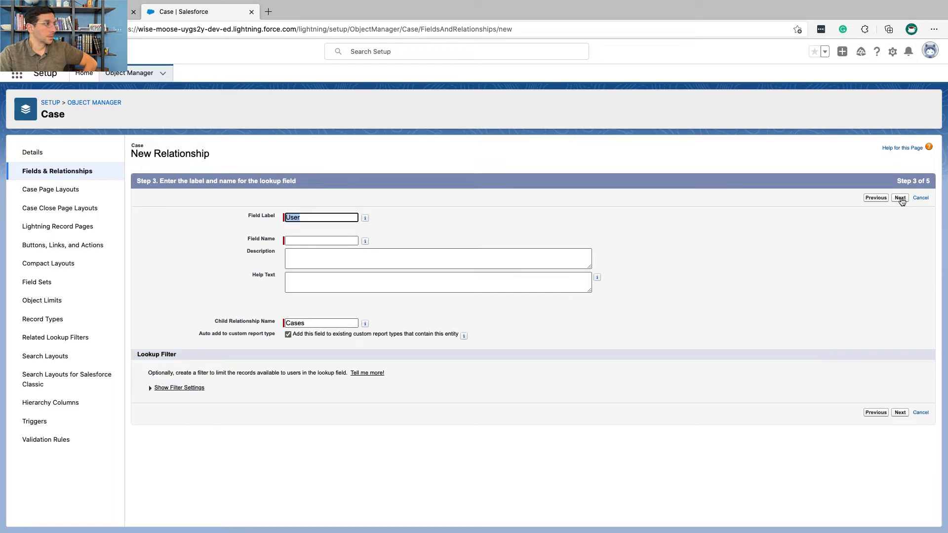
Copy the label Backup Agent from the Trailhead instructions and enter it as the new lookup field's Field Label.
key(ctrl+Left)
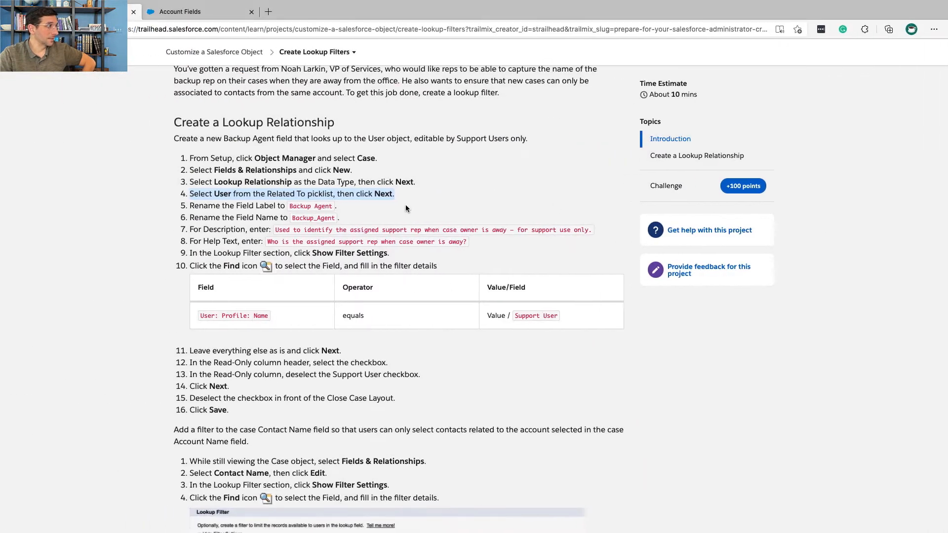
drag(289, 206, 331, 206)
key(super+c)
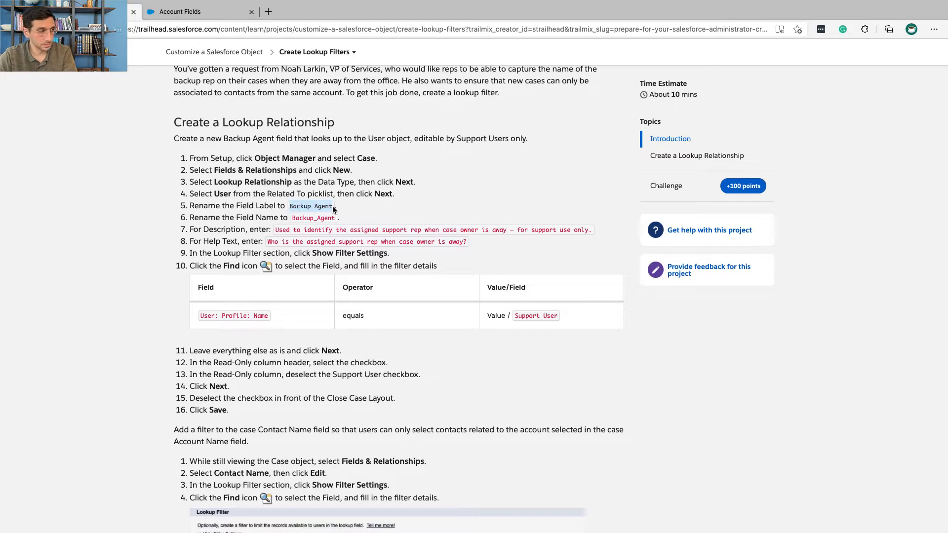
key(ctrl+Right)
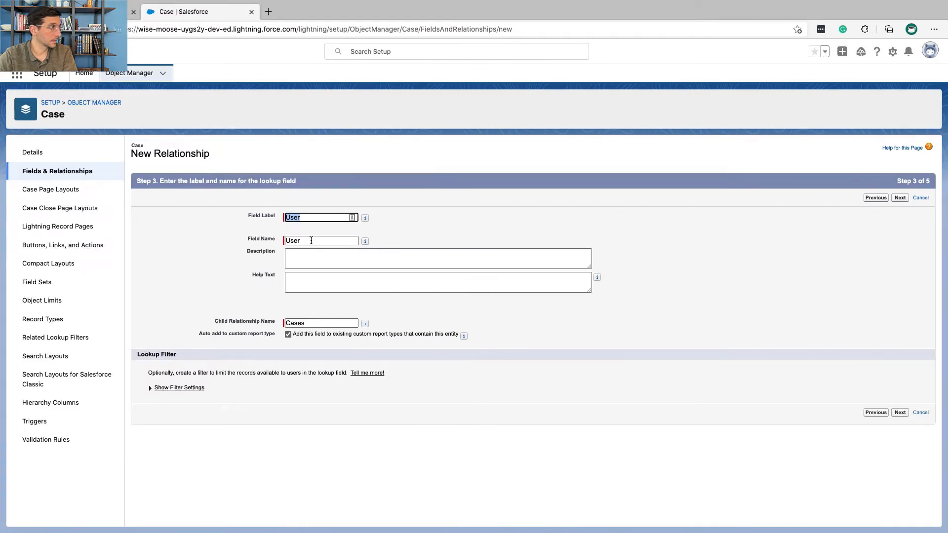
key(super+v)
click(413, 256)
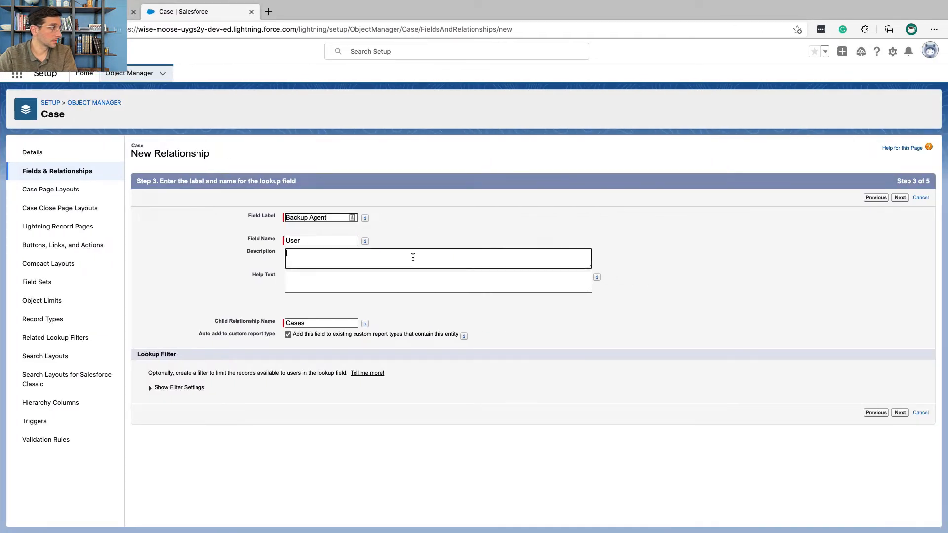
Set the Field Name to Backup_Agent, copying the exact name from the Trailhead instructions.
double_click(343, 241)
key(super+v)
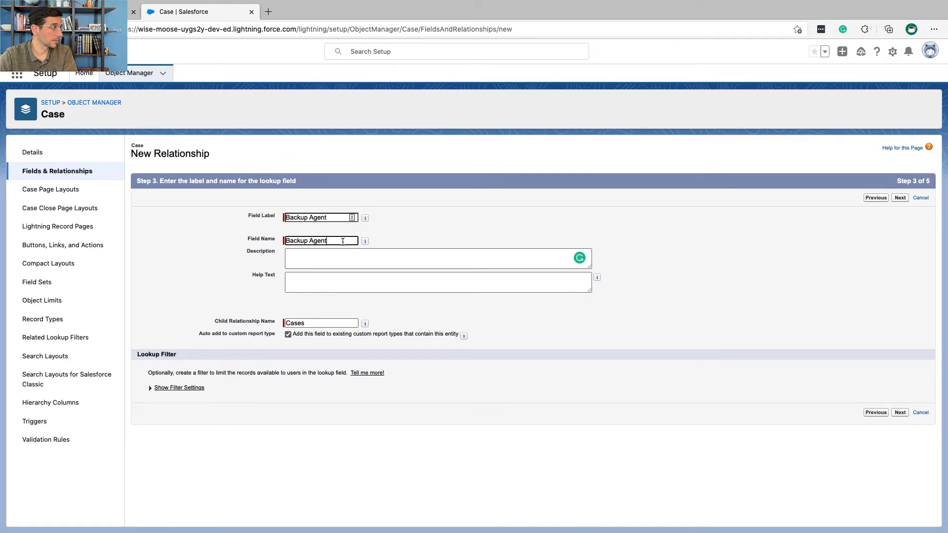
key(ctrl+Left)
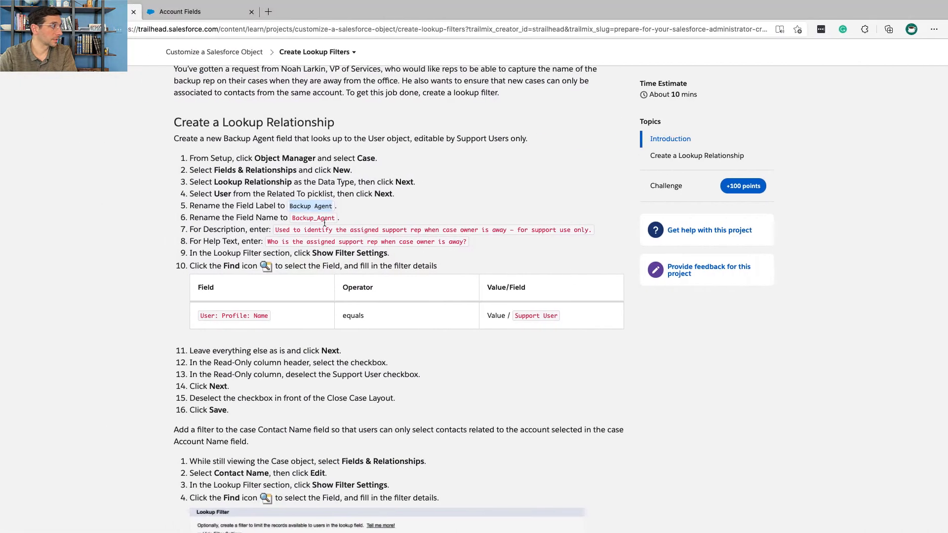
drag(291, 218, 353, 217)
key(super+c)
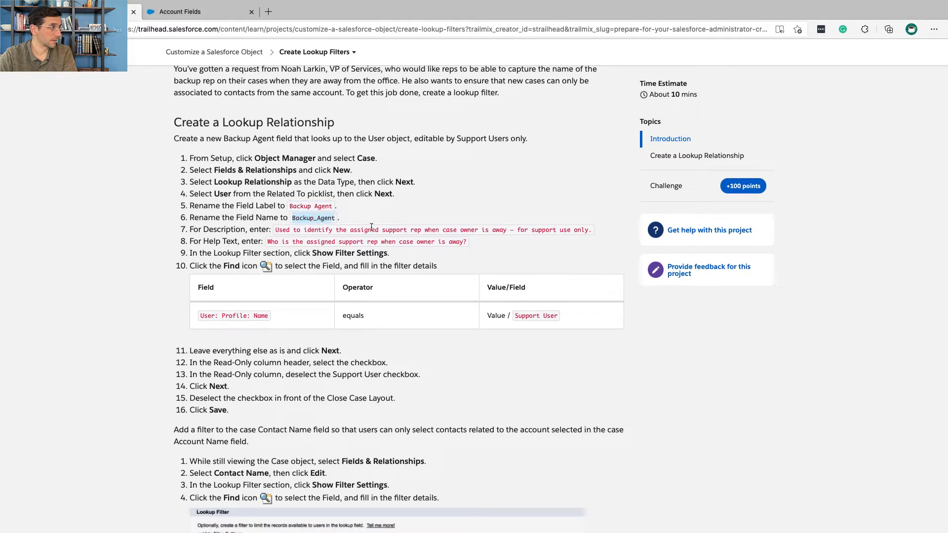
key(ctrl+Right)
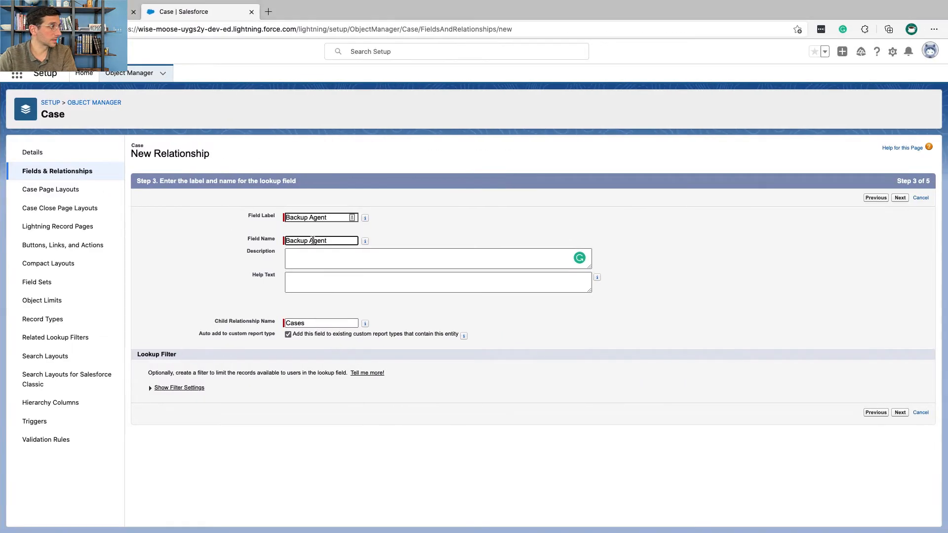
double_click(313, 241)
key(super+v)
click(314, 255)
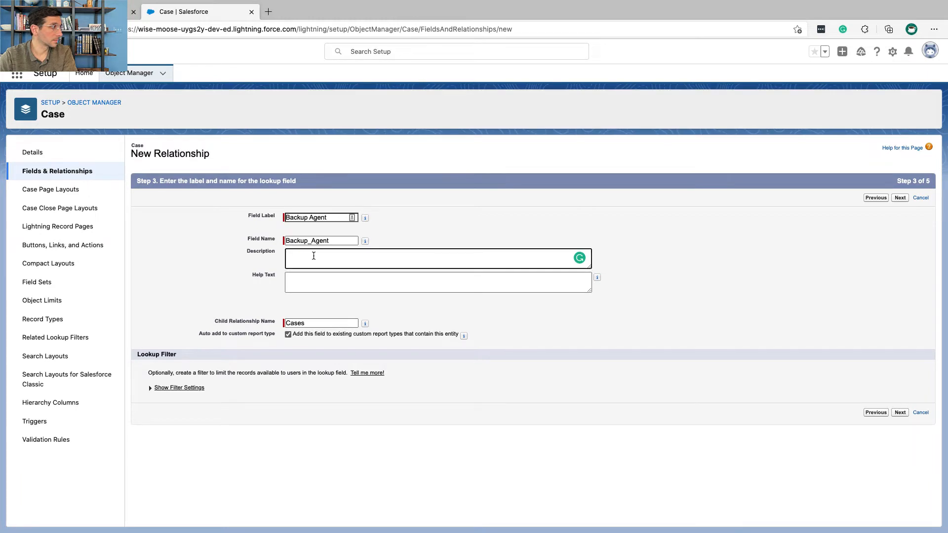
Copy the Trailhead description into the field's Description: "Used to identify the assigned support rep when case owner is away — for support use only.".
key(ctrl+Left)
drag(276, 229, 590, 231)
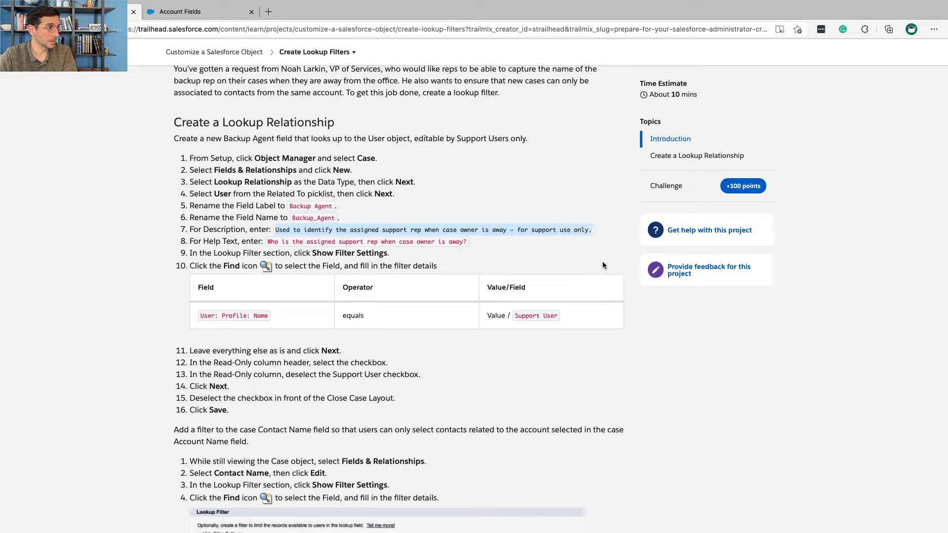
key(super+Tab)
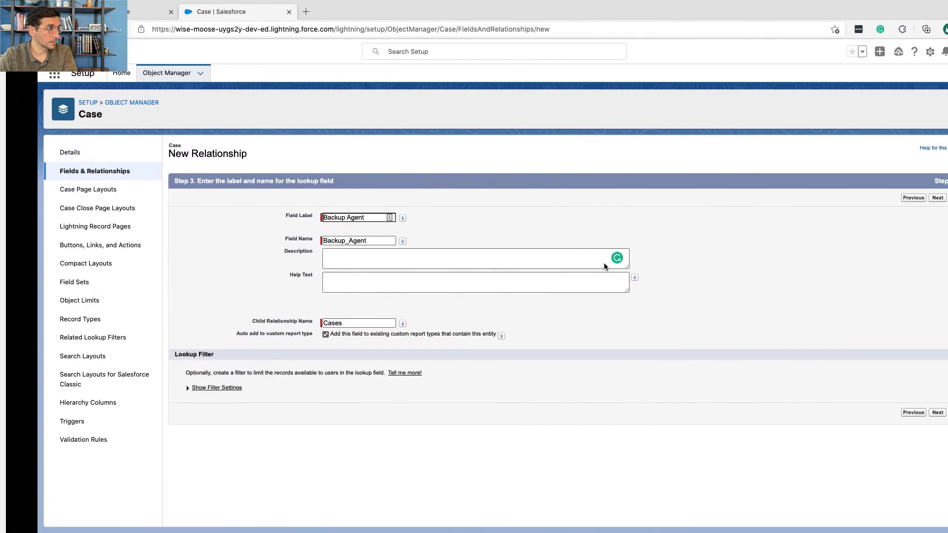
click(603, 264)
text(Used to identify the assigned support rep when case owner is away - for support use only.)
Copy the help text from Trailhead into the field's Help Text: "Who is the assigned support rep when case owner is away?".
key(super+Tab)
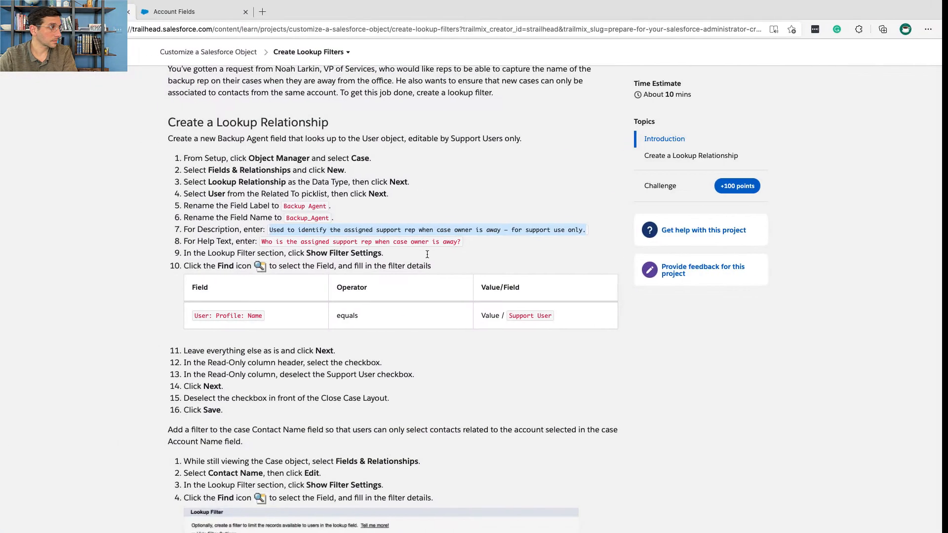
drag(267, 242, 459, 247)
key(super+c)
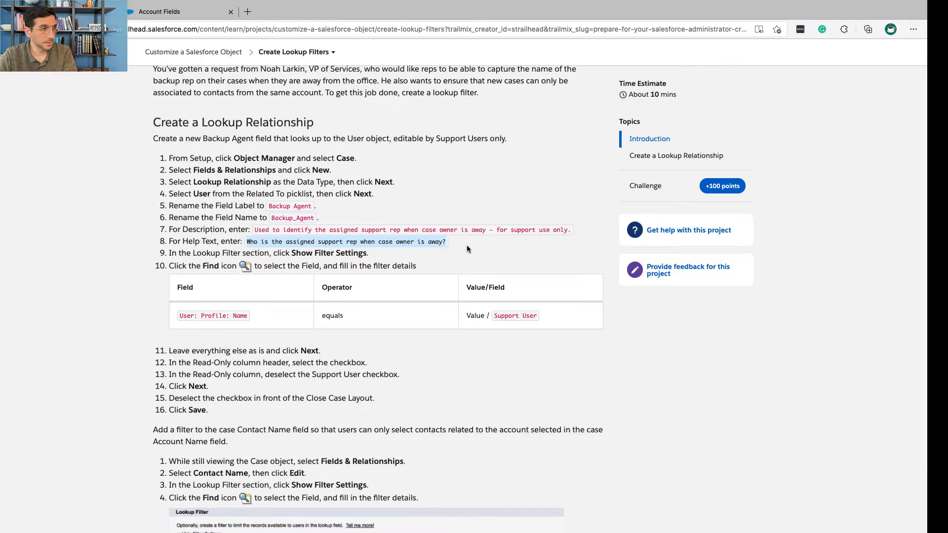
key(super+Tab)
click(418, 283)
key(super+v)
Check the ninth Trailhead instruction and show the filter settings in the field's Lookup Filter section.
key(super+Tab)
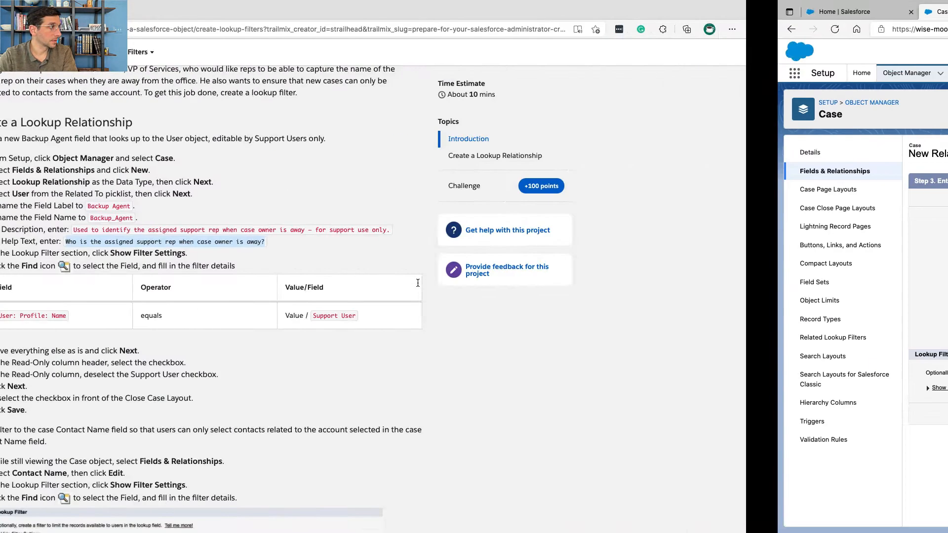
triple_click(315, 250)
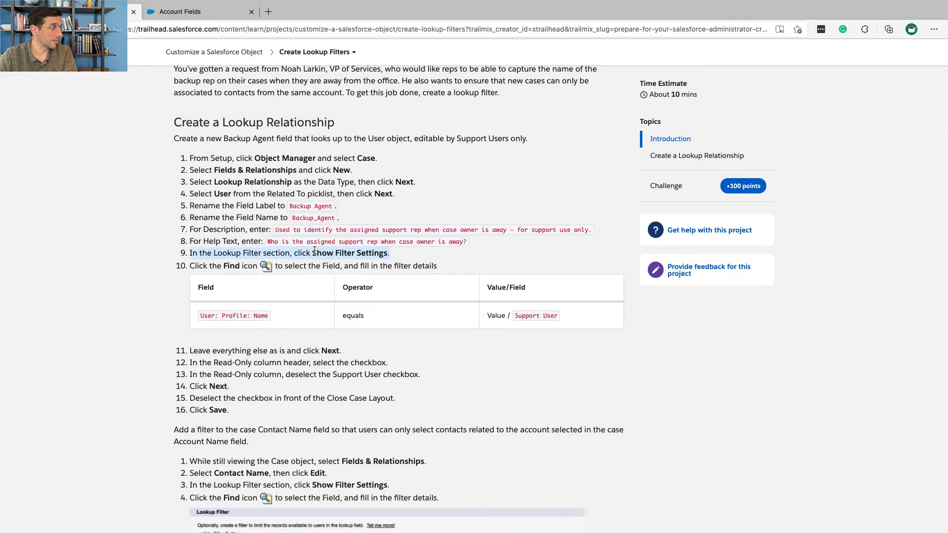
scroll(314, 250, down, 2)
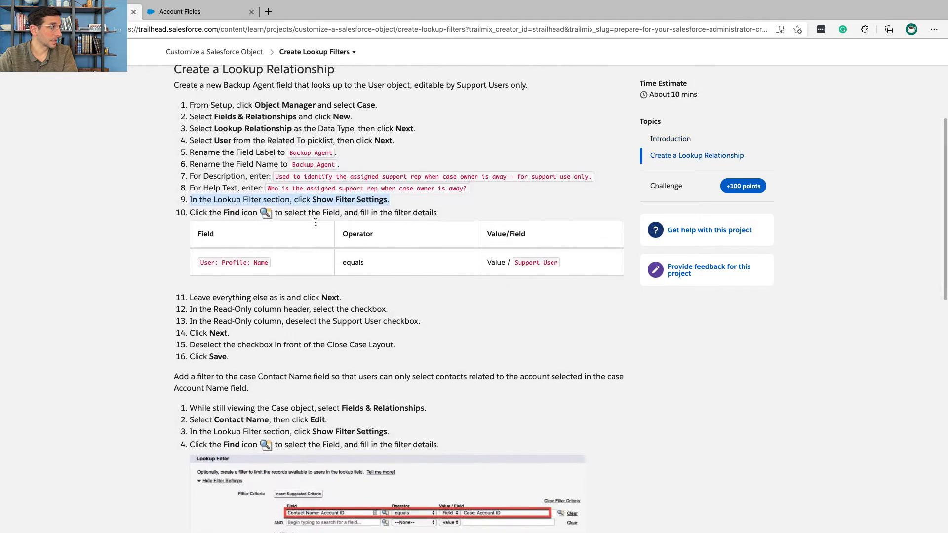
key(super+Tab)
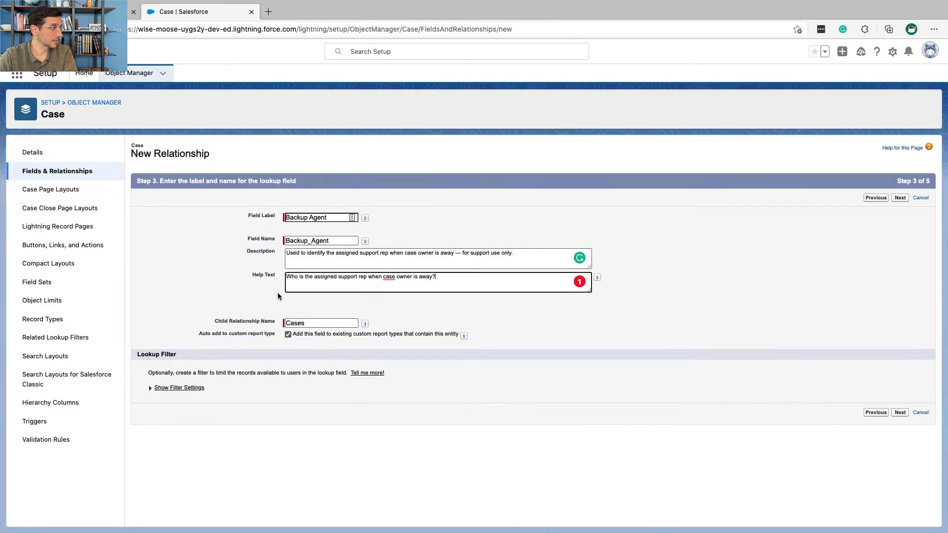
click(163, 388)
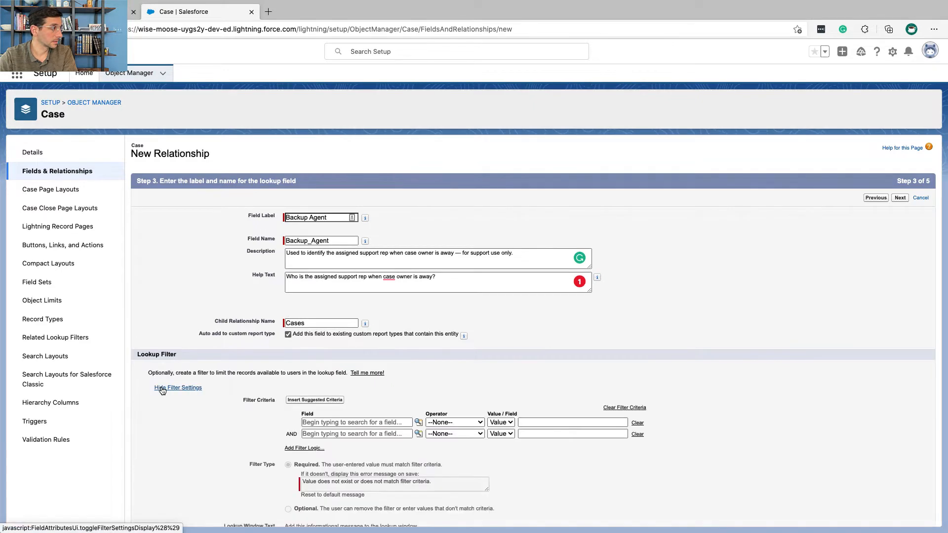
scroll(163, 389, down, 3)
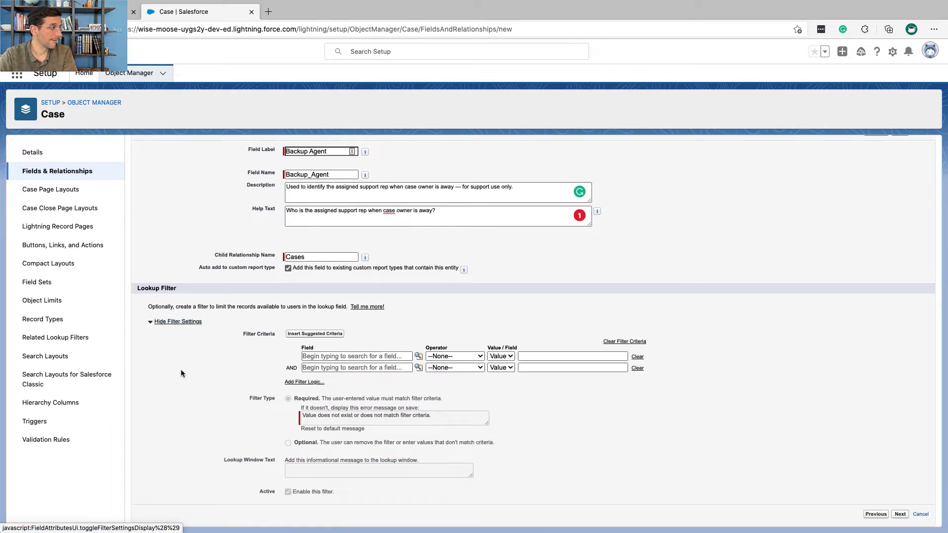
Read the filter details in the tenth Trailhead instruction and open the field finder for the first filter criterion.
key(super+Tab)
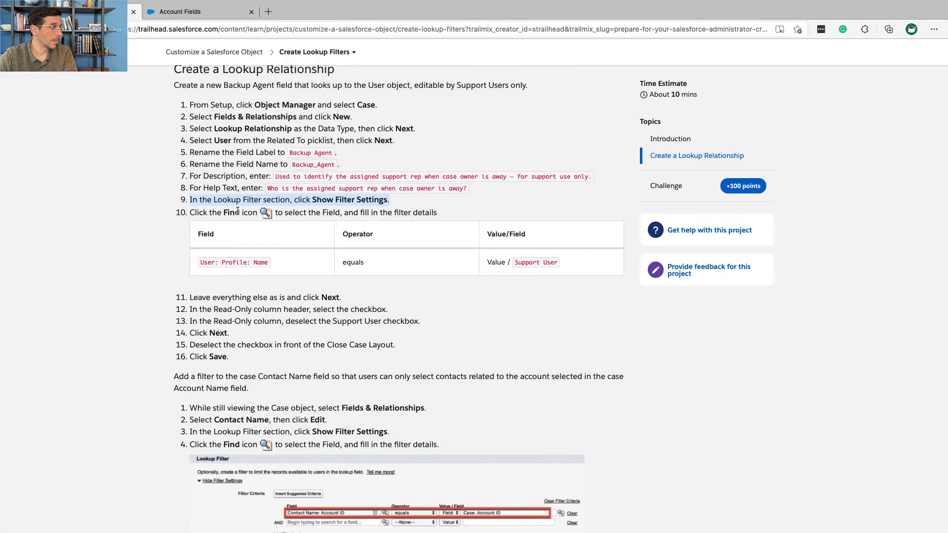
triple_click(237, 210)
scroll(237, 210, down, 5)
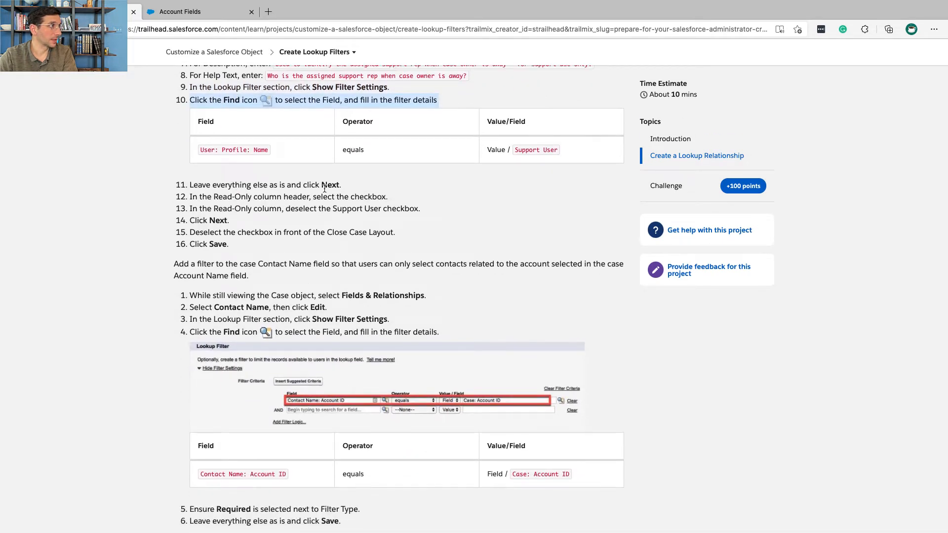
key(super+Tab)
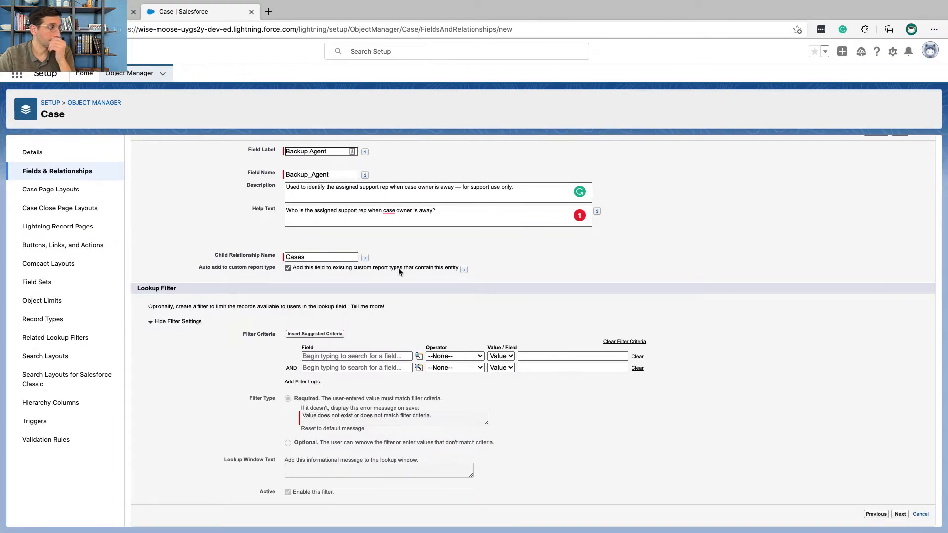
click(419, 356)
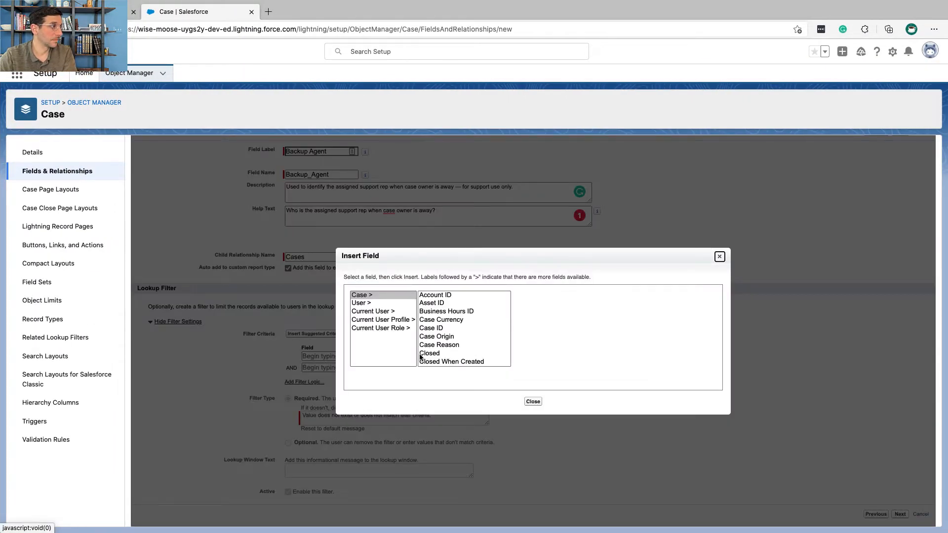
Check the filter details in Trailhead and insert User: Profile: Name as the field of the first filter criterion.
key(super+Tab)
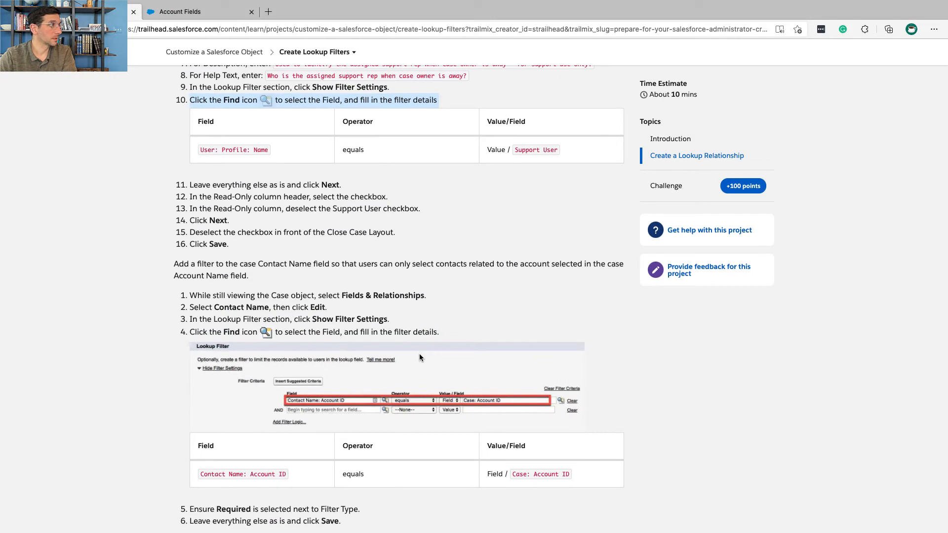
key(super+Tab)
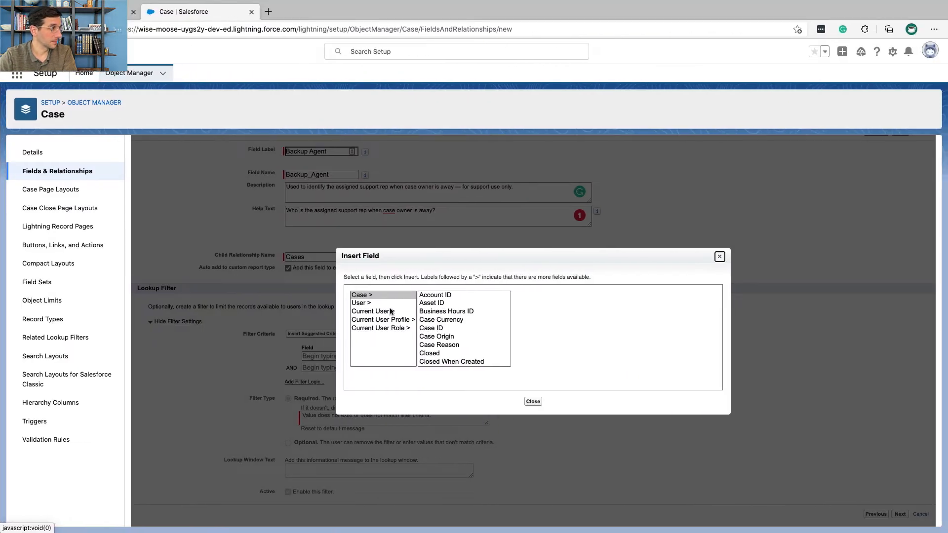
click(387, 304)
scroll(439, 318, down, 10)
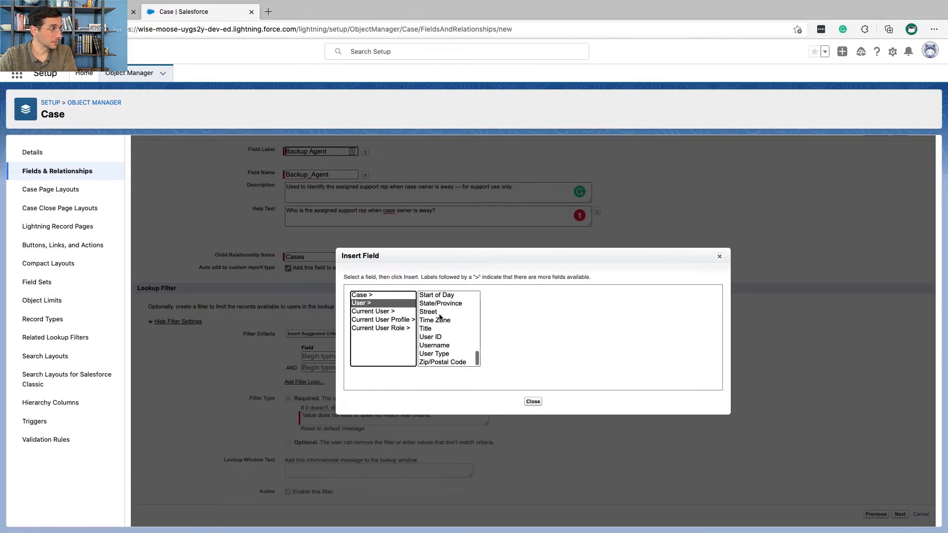
scroll(440, 318, up, 3)
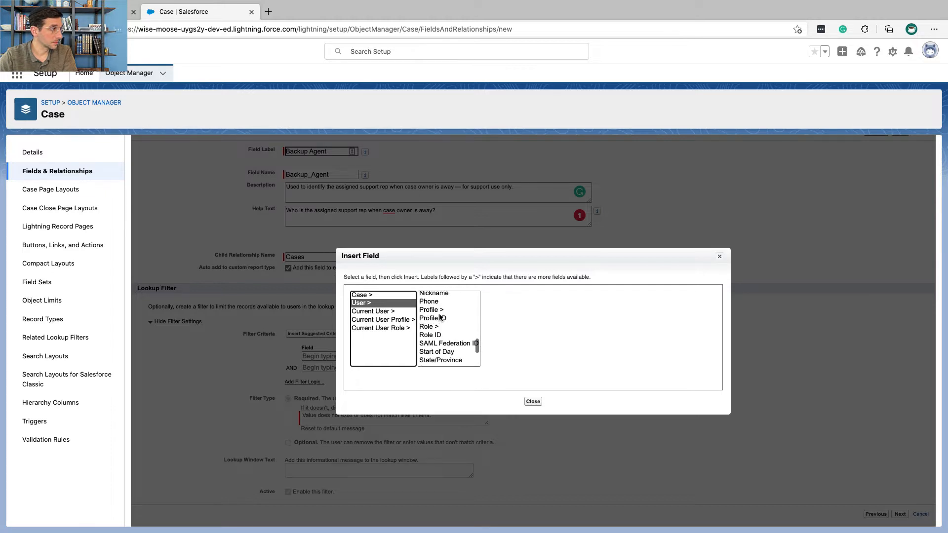
click(440, 309)
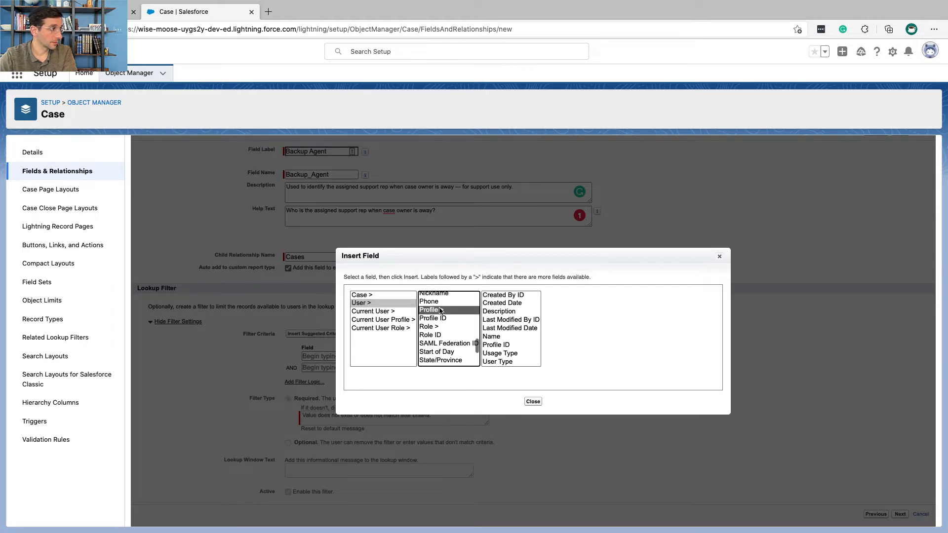
click(523, 336)
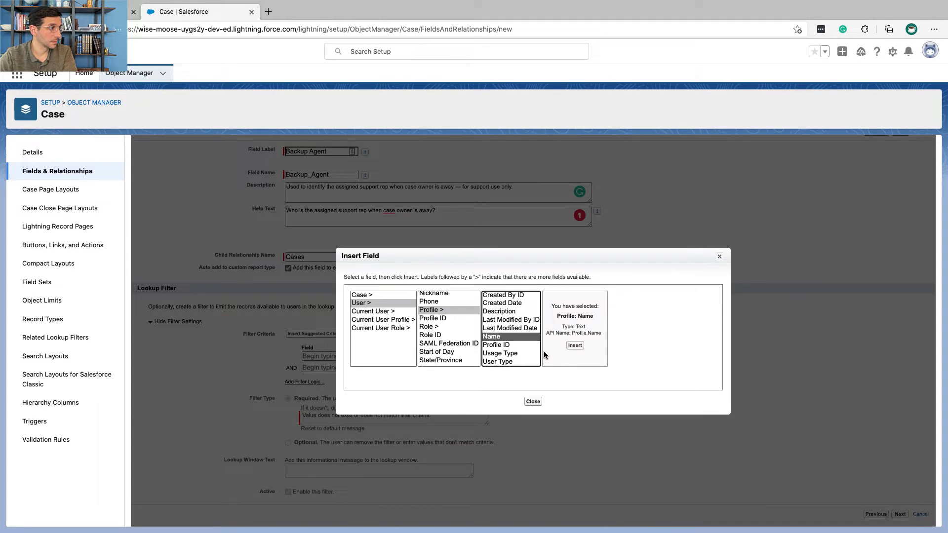
click(574, 345)
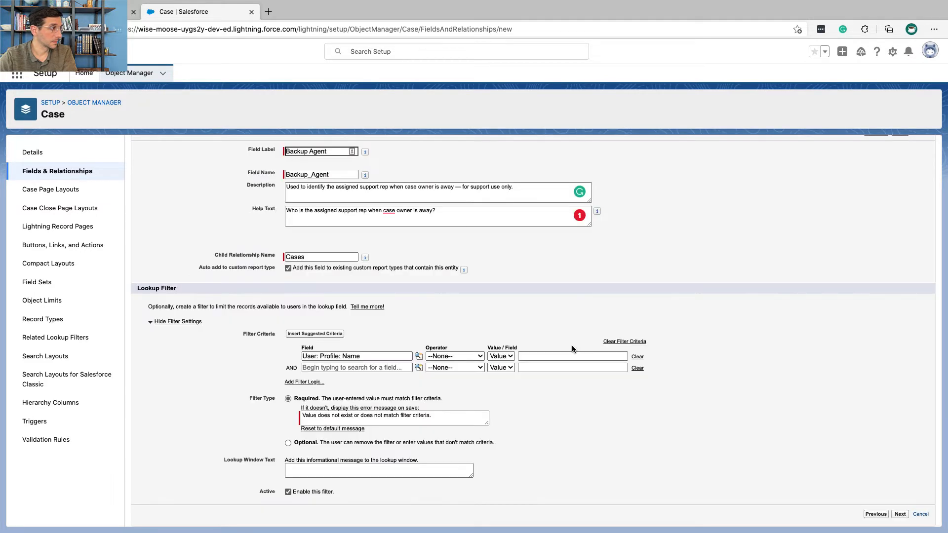
Check the required operator in Trailhead and set the first filter criterion's operator to equals.
key(ctrl+Left)
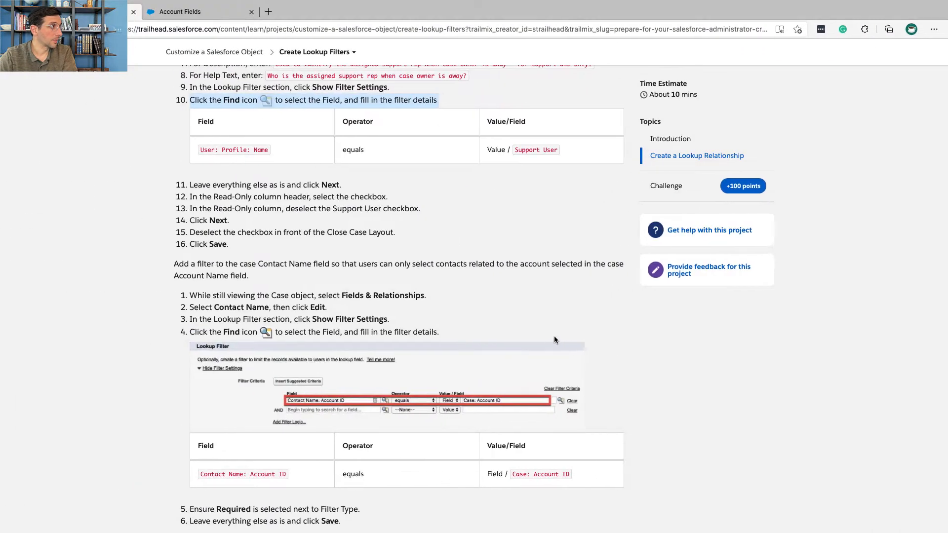
key(ctrl+Right)
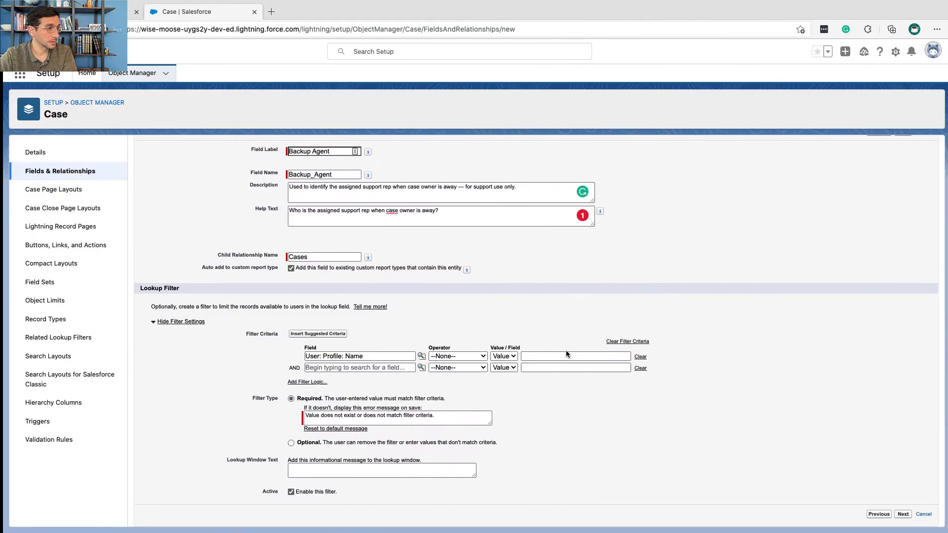
click(464, 356)
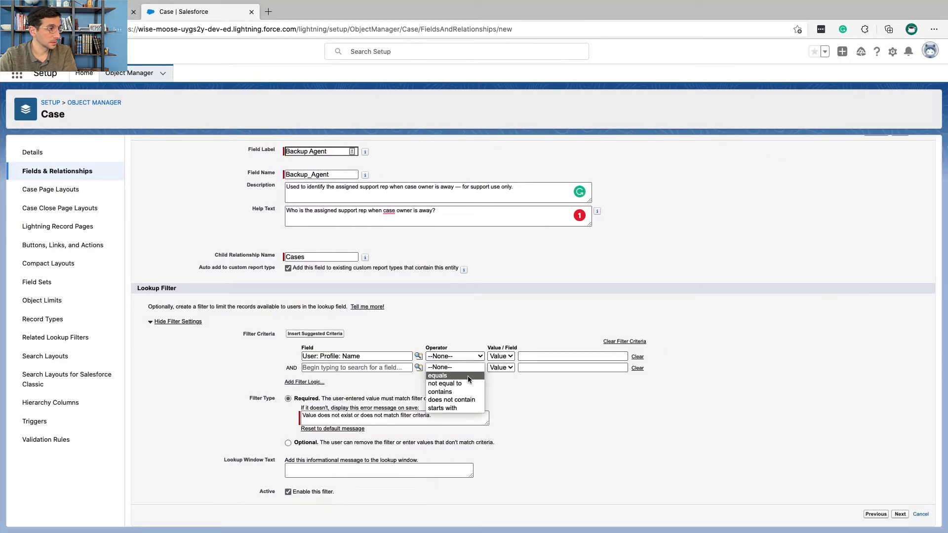
click(467, 376)
Copy "Support User" from the Trailhead filter table into the first criterion's value.
click(541, 356)
key(ctrl+Left)
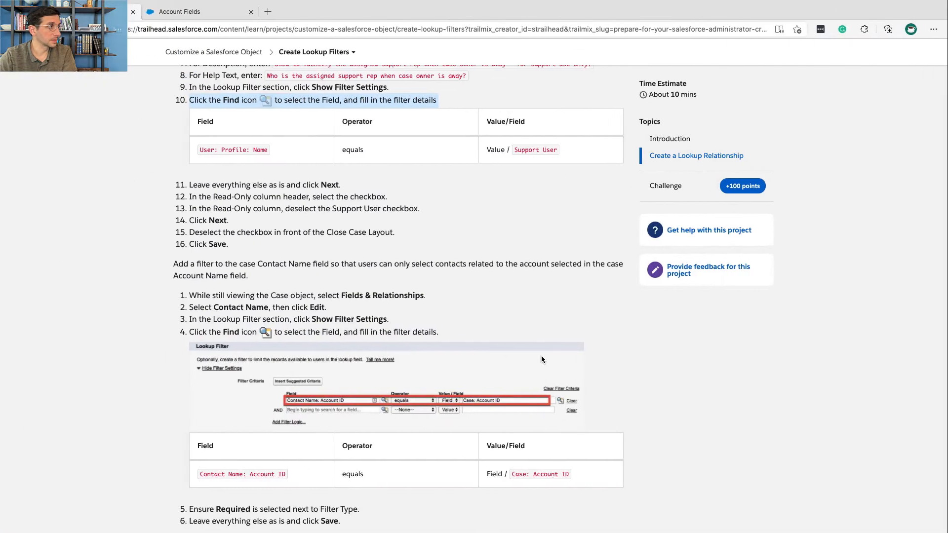
drag(558, 149, 516, 151)
key(ctrl+c)
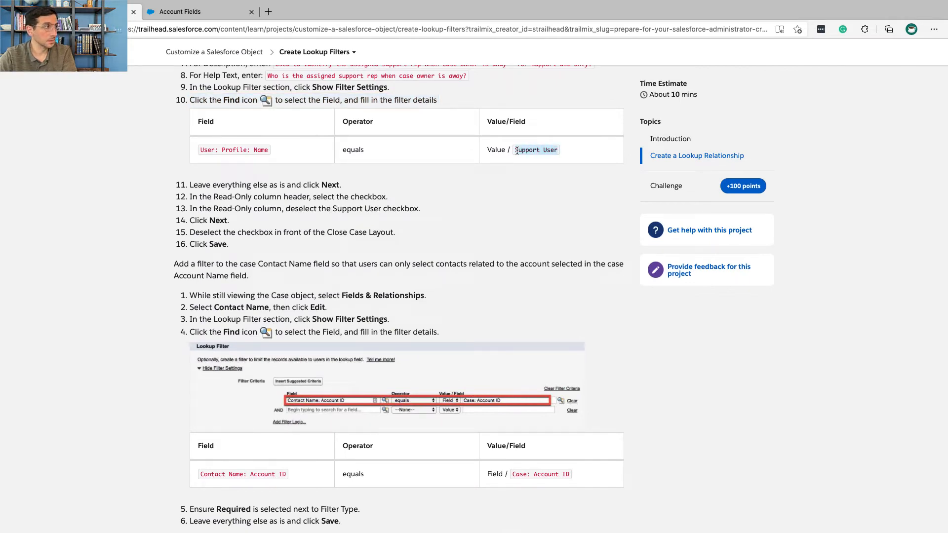
key(ctrl+Right)
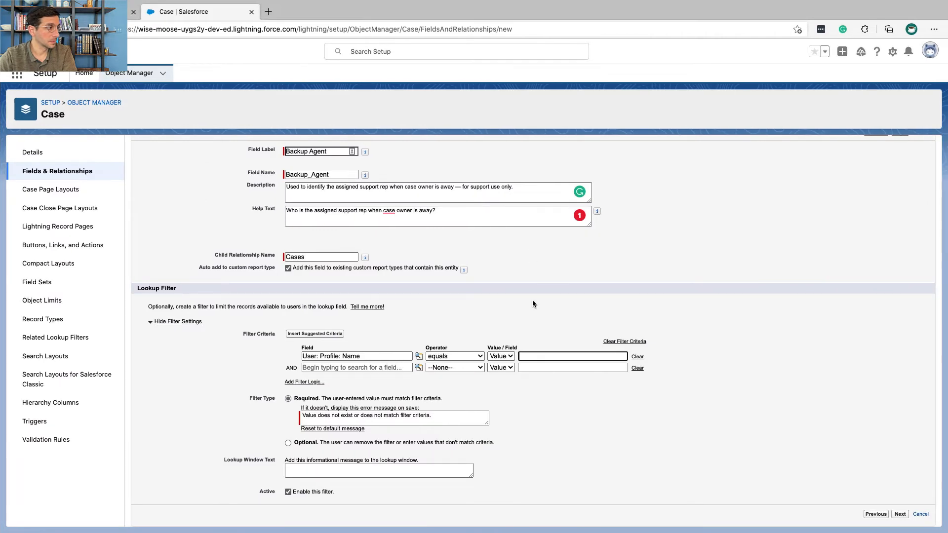
key(ctrl+v)
click(551, 389)
Check the eleventh Trailhead instruction, continue to the field-level security step and dismiss the browser's offer to save form information.
key(ctrl+Left)
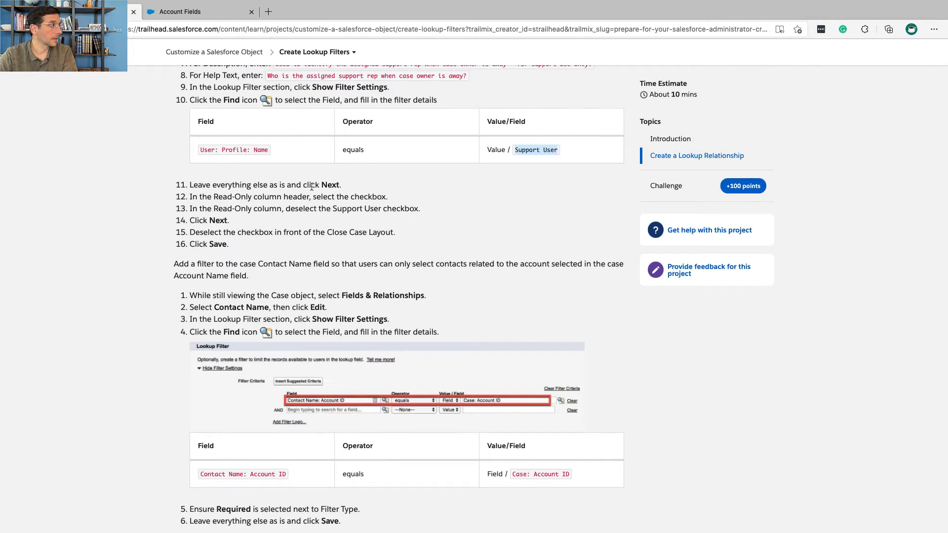
triple_click(311, 187)
scroll(311, 187, down, 3)
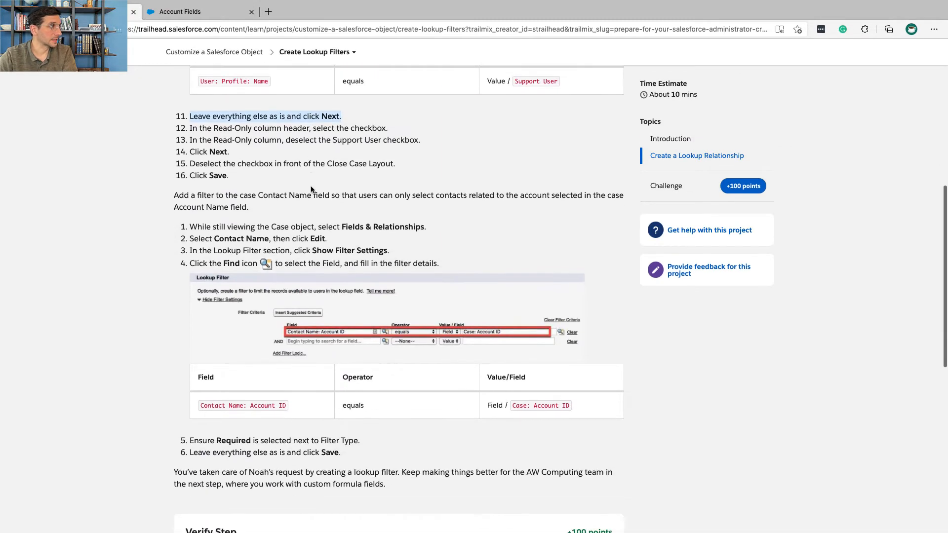
key(ctrl+Right)
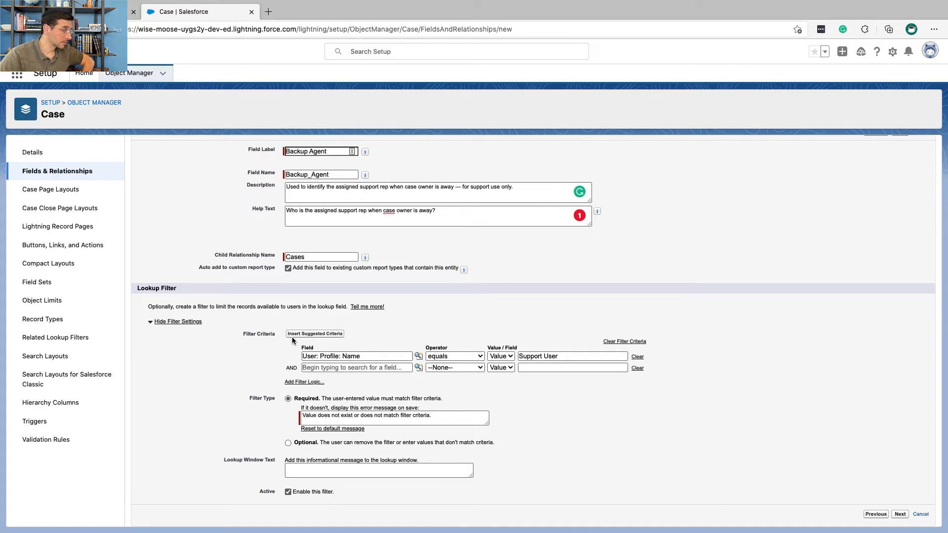
scroll(319, 403, down, 1)
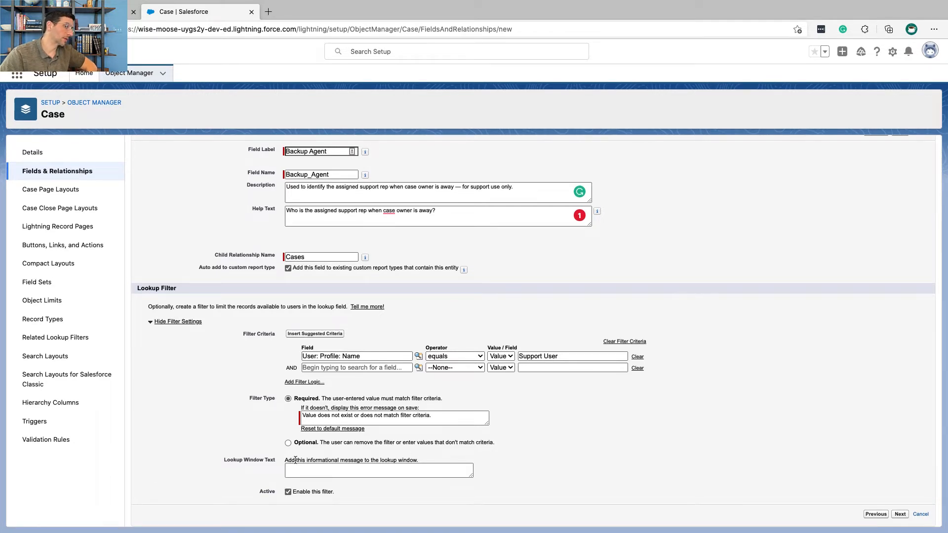
scroll(617, 200, up, 3)
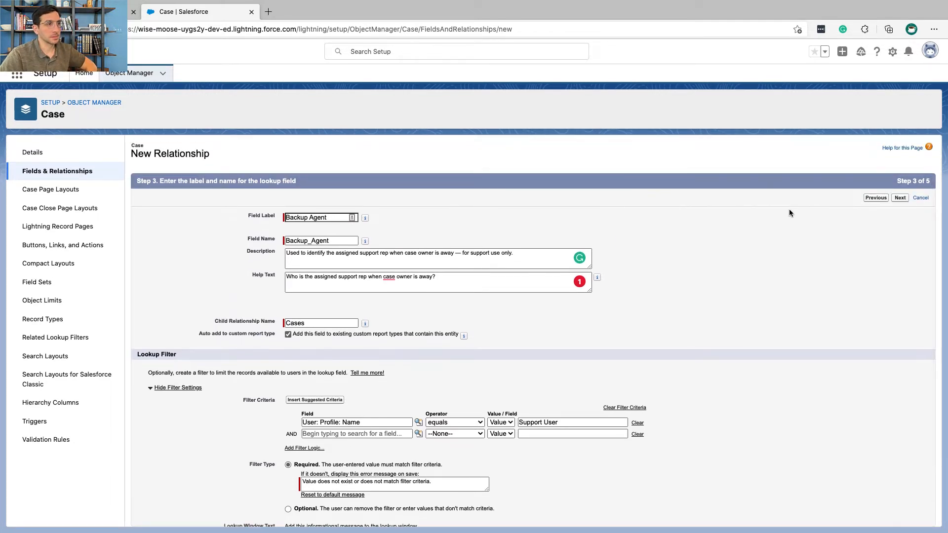
click(899, 198)
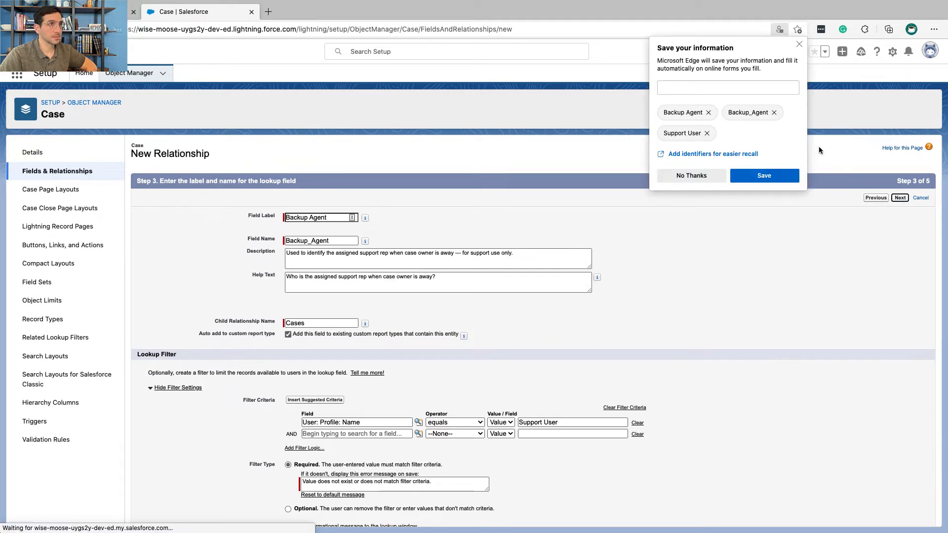
click(798, 44)
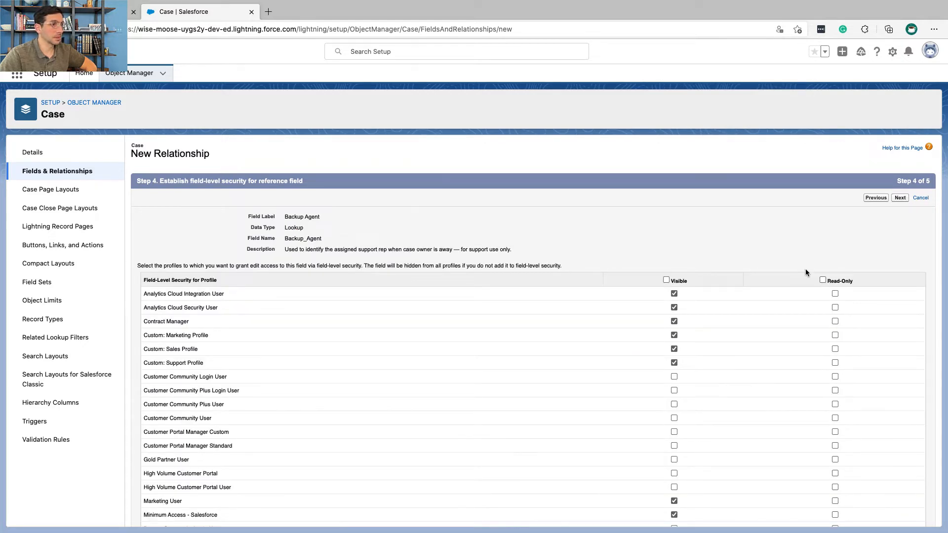
Make the Backup Agent field Read-Only for all profiles and check the thirteenth Trailhead instruction.
click(822, 280)
key(ctrl+Left)
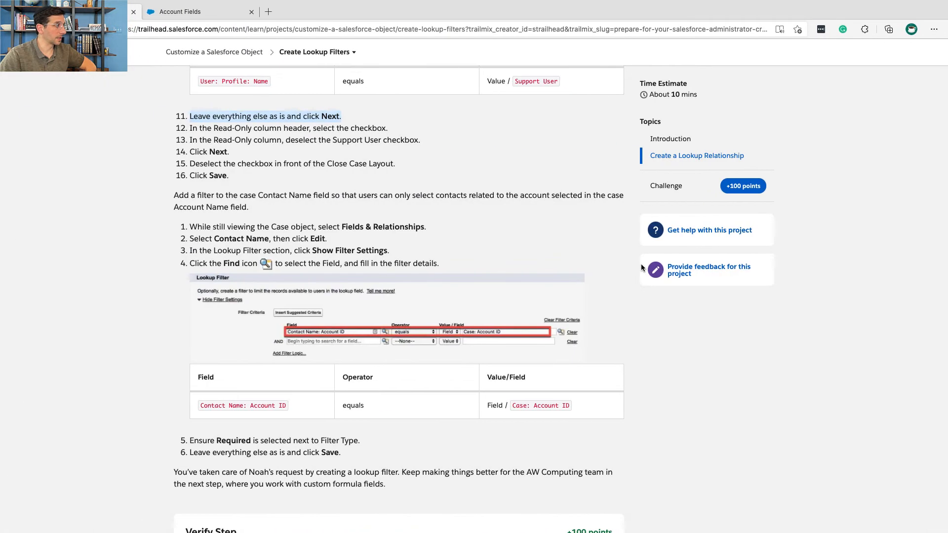
scroll(428, 266, down, 1)
scroll(427, 265, down, 1)
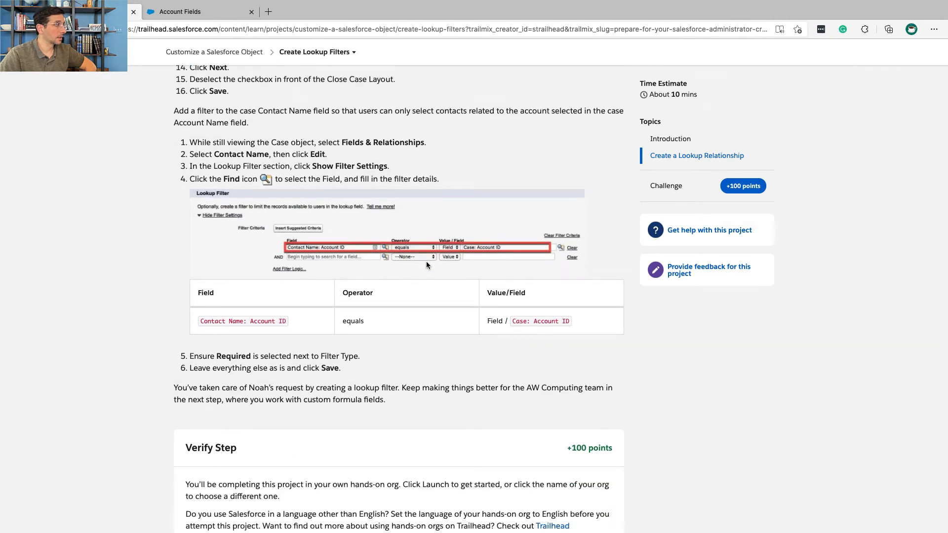
scroll(426, 265, up, 4)
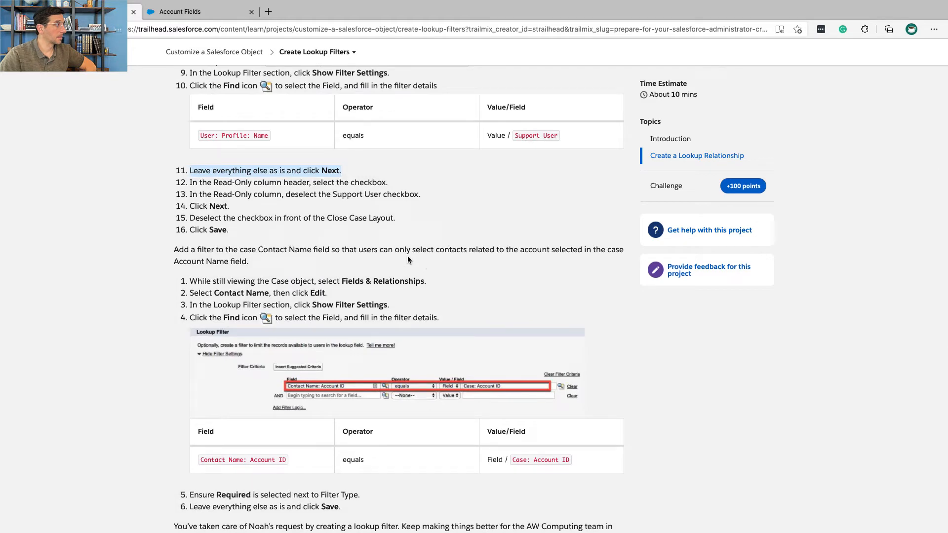
triple_click(322, 196)
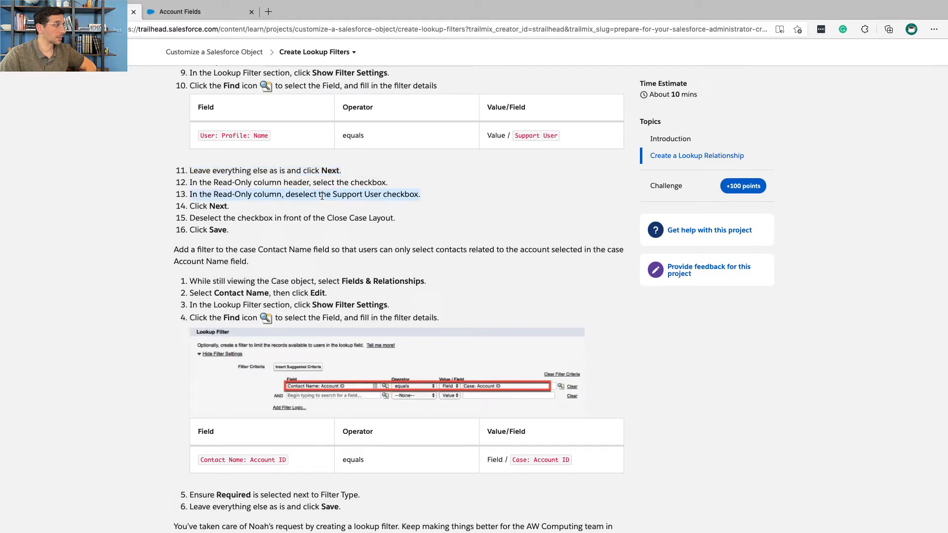
Clear Read-Only for the Support User profile and save the Backup Agent field with all page layouts selected.
key(ctrl+Right)
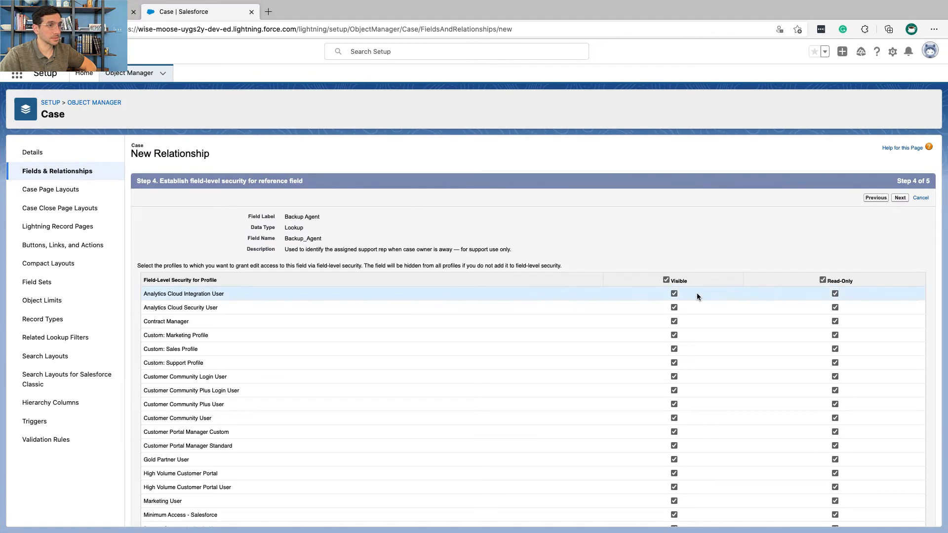
key(super+f)
text(su)
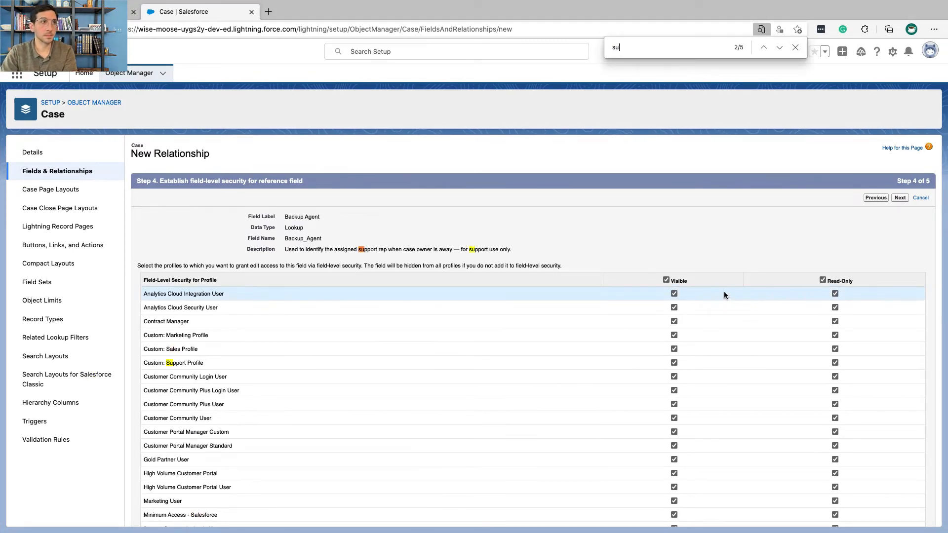
text(pport user)
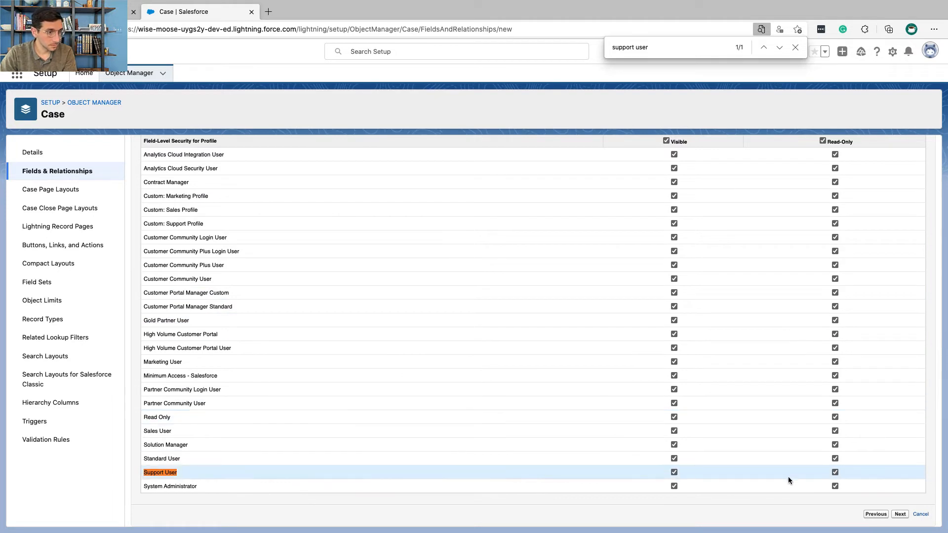
click(835, 473)
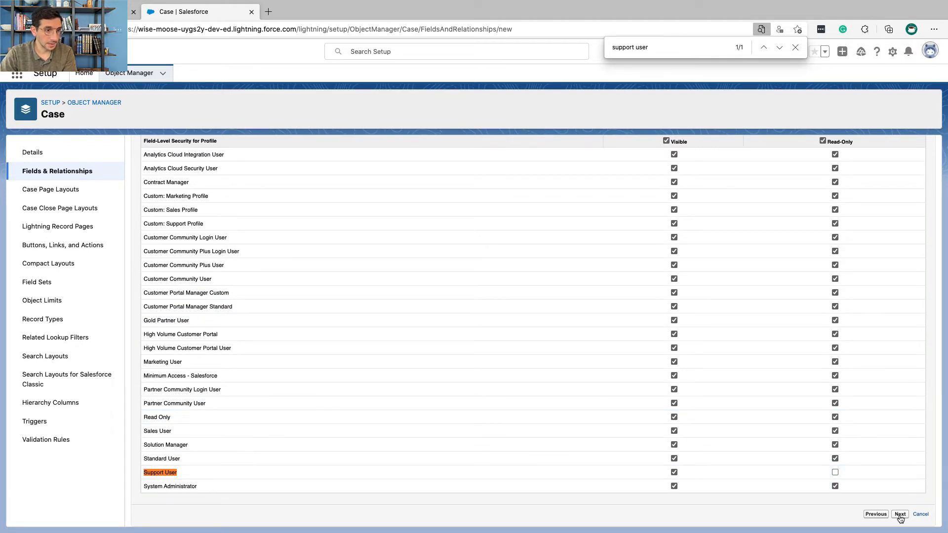
click(899, 515)
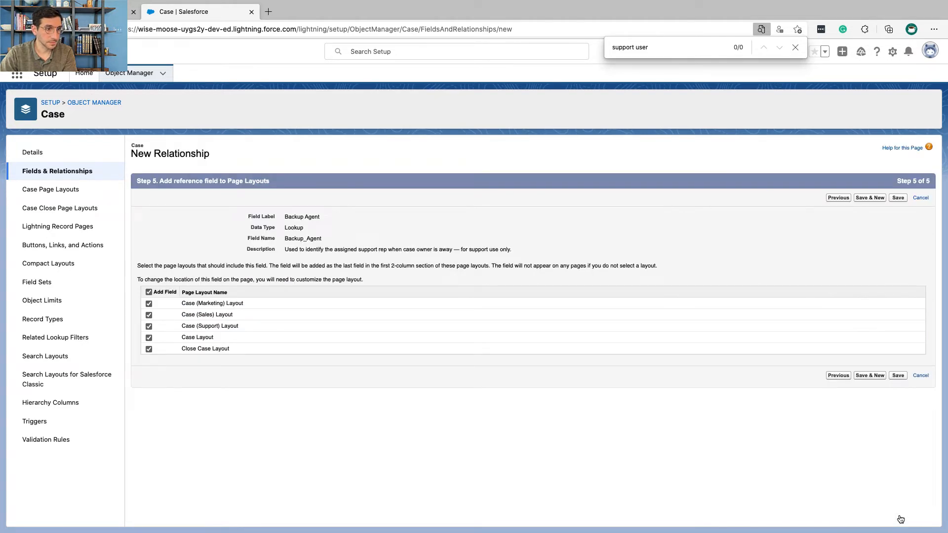
click(898, 378)
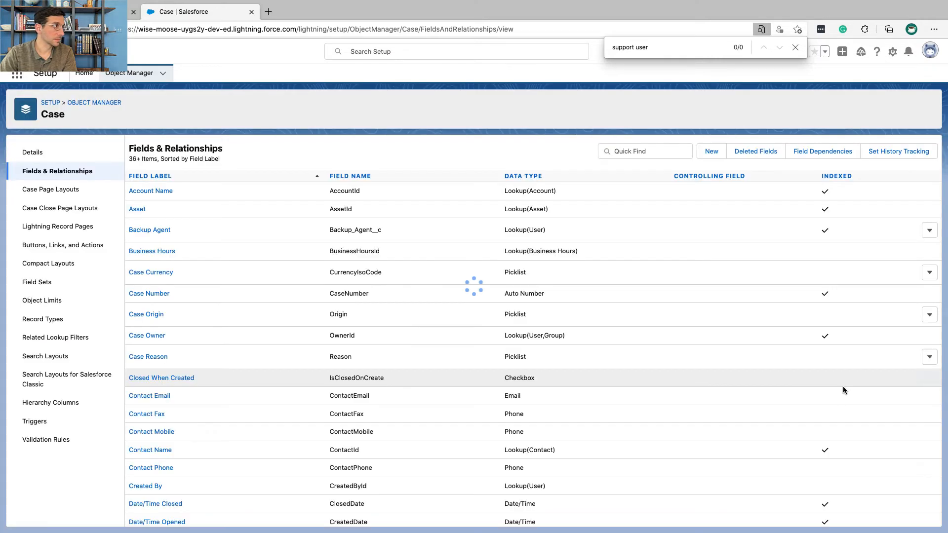
Read the last Backup Agent instructions in Trailhead and the instructions for adding a lookup filter to the case Contact Name field.
key(ctrl+Left)
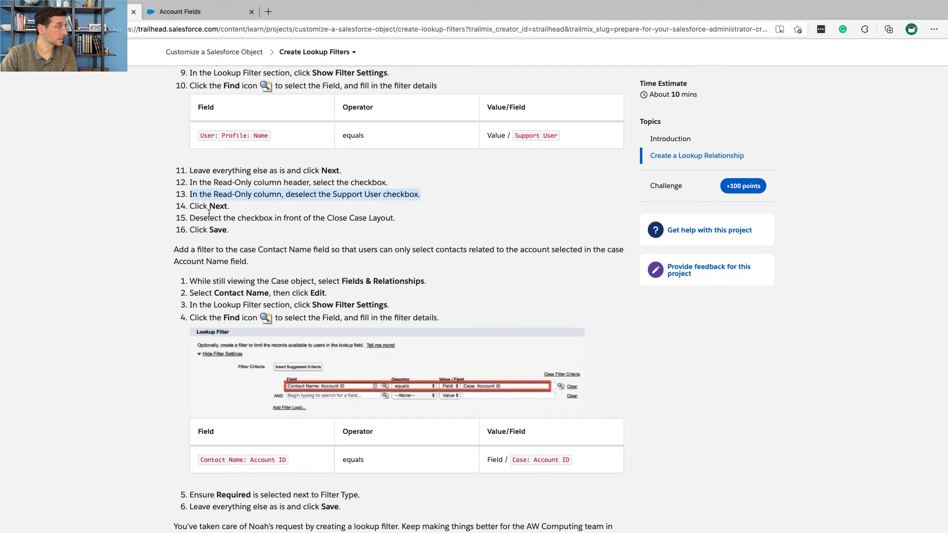
double_click(208, 217)
triple_click(201, 261)
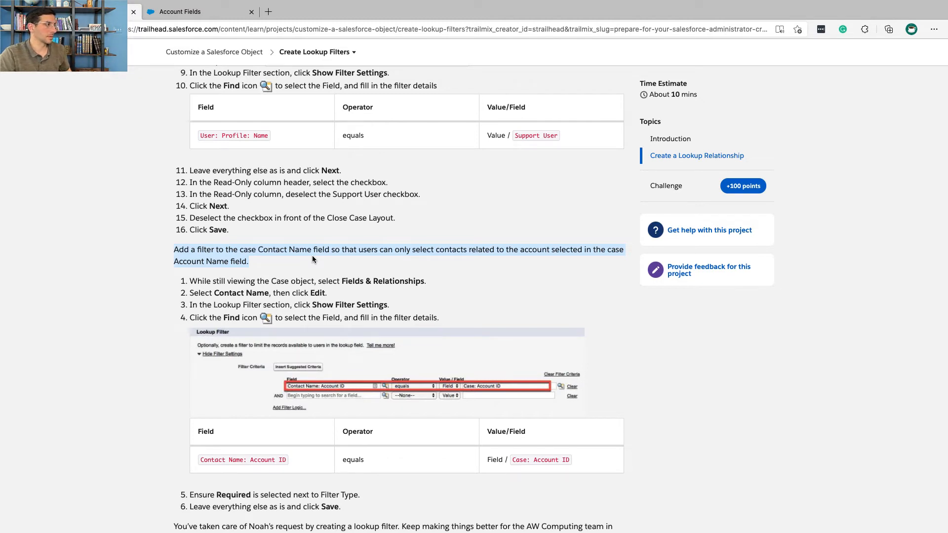
scroll(312, 256, down, 2)
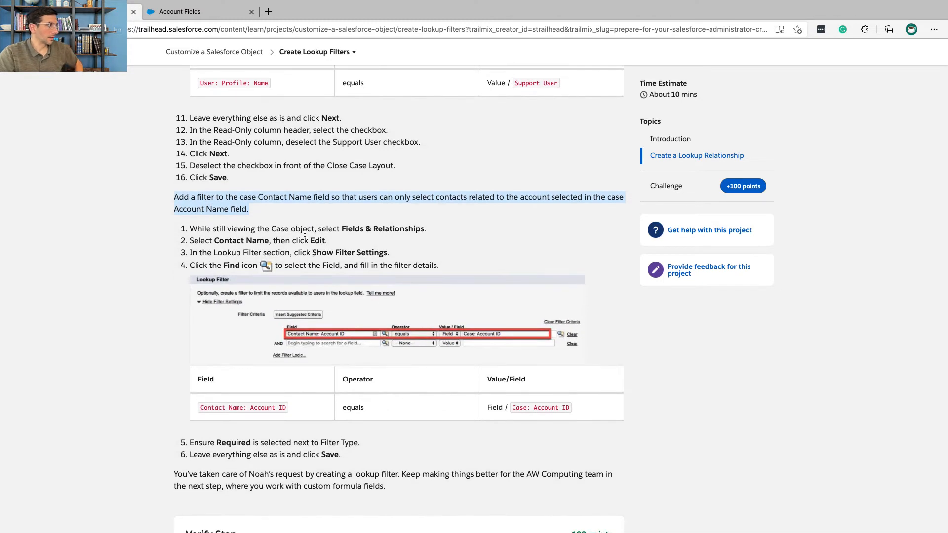
scroll(300, 216, down, 2)
scroll(299, 216, down, 2)
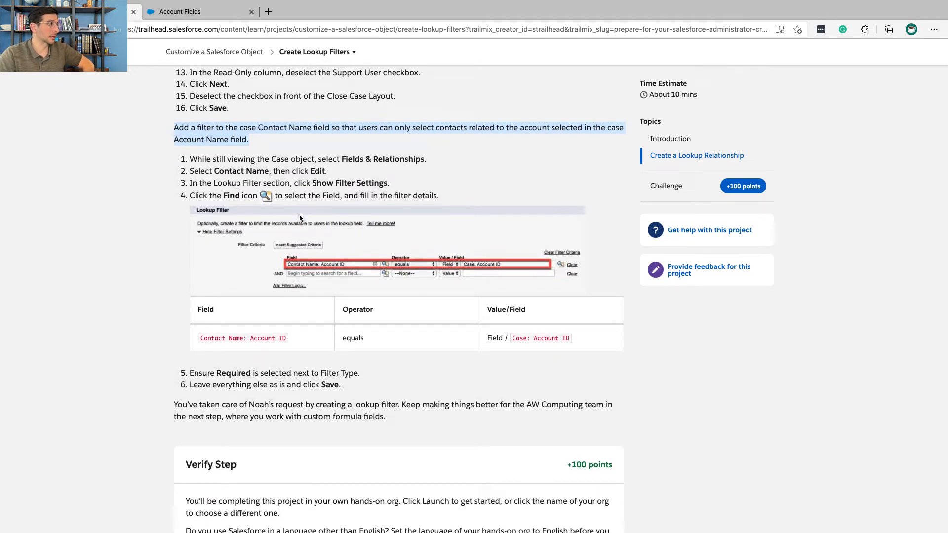
triple_click(304, 159)
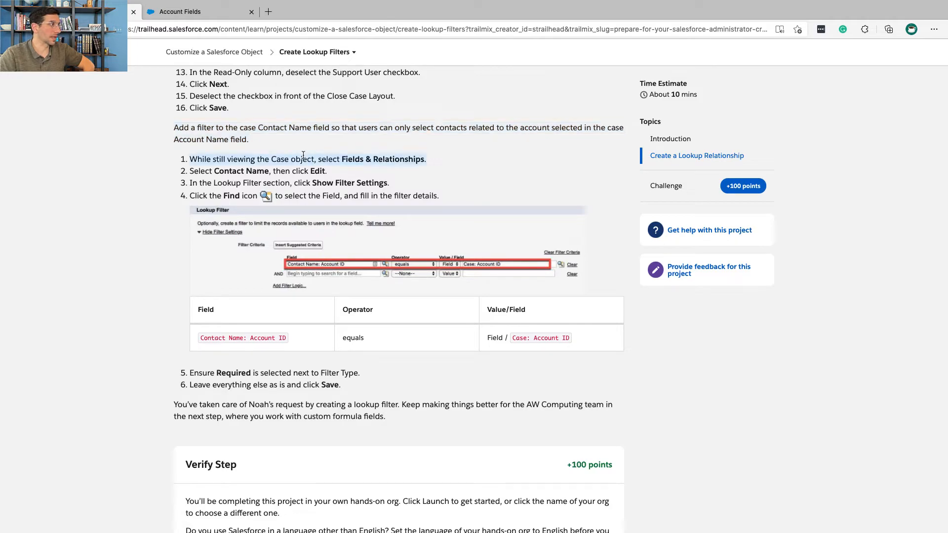
Find the Contact Name field among the Case fields, open it for editing and close the page search.
key(ctrl+Right)
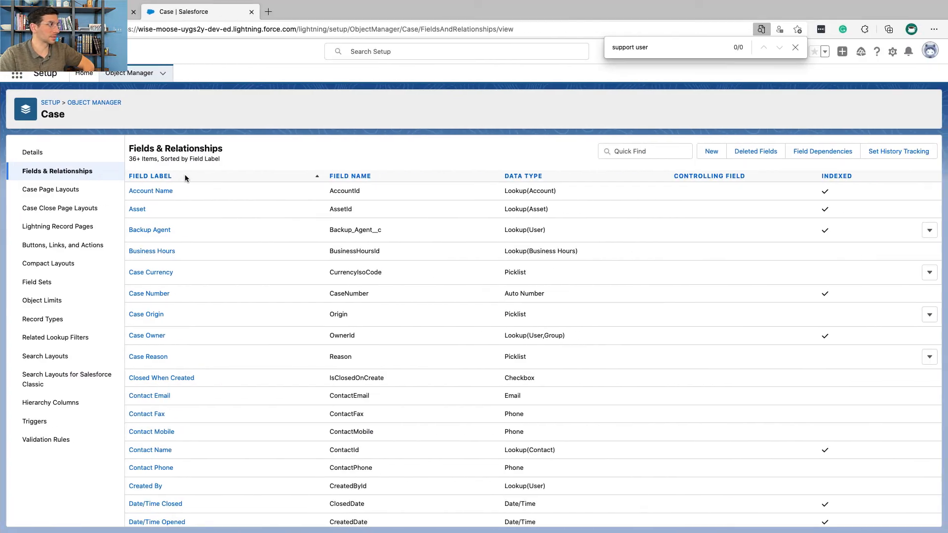
key(ctrl+Left)
triple_click(217, 171)
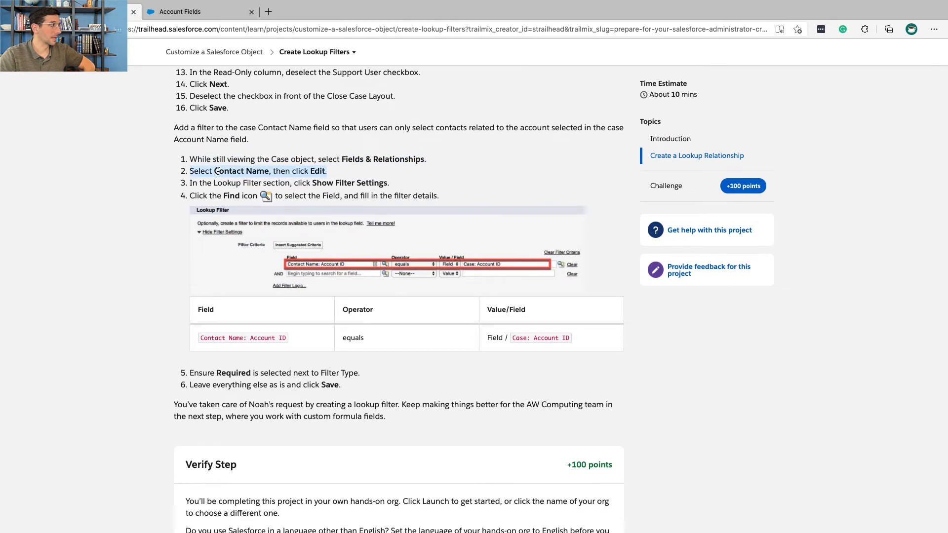
key(ctrl+Right)
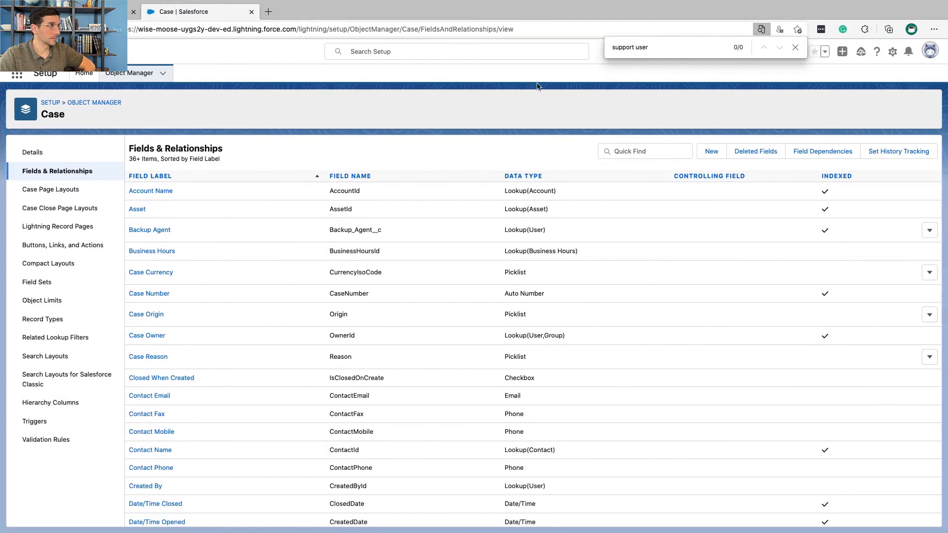
triple_click(625, 49)
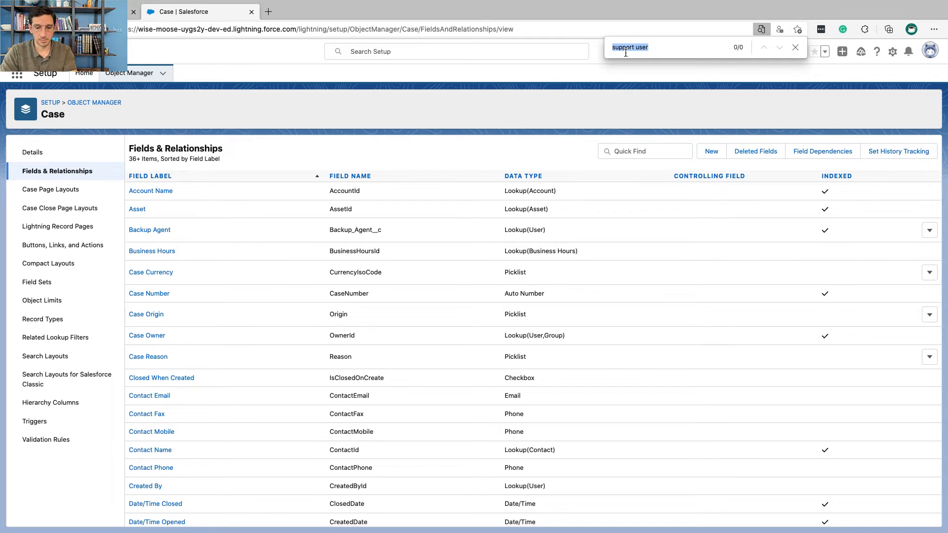
text(contact name)
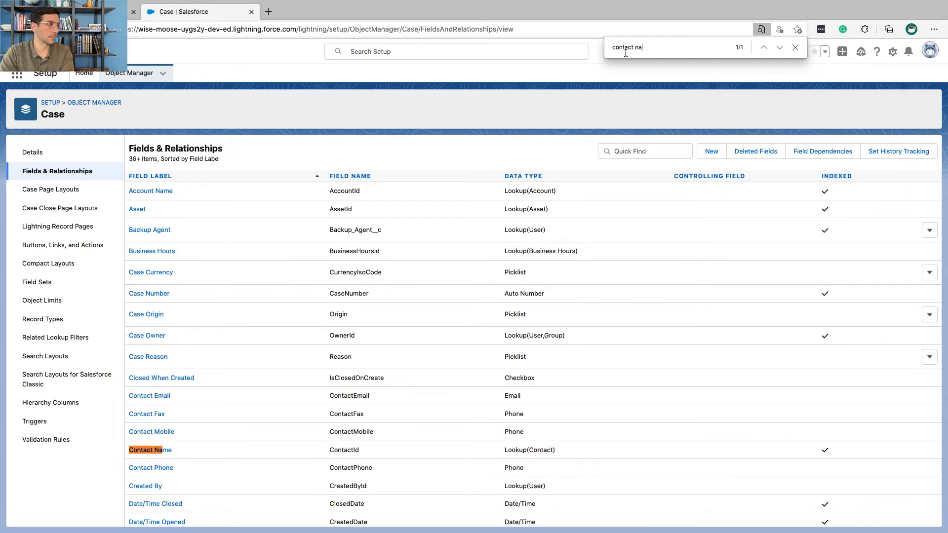
click(154, 450)
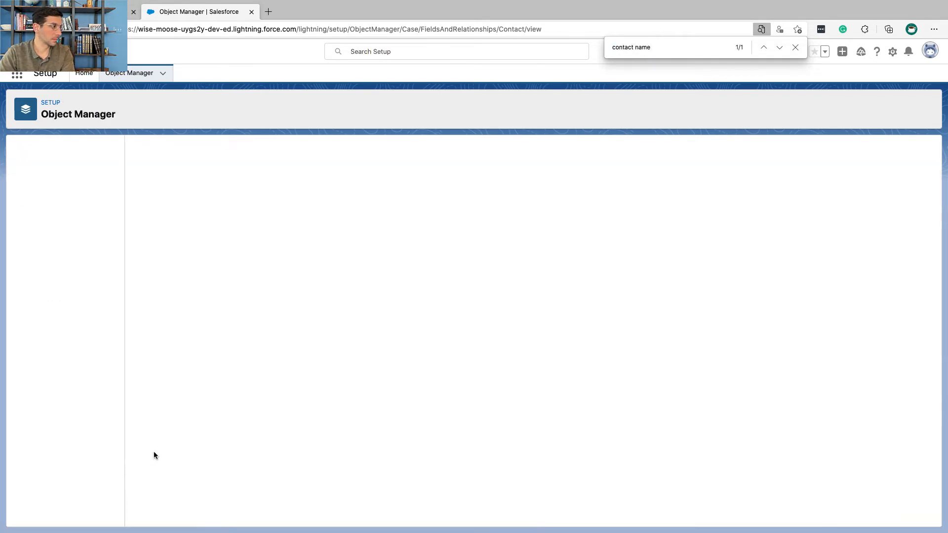
click(384, 181)
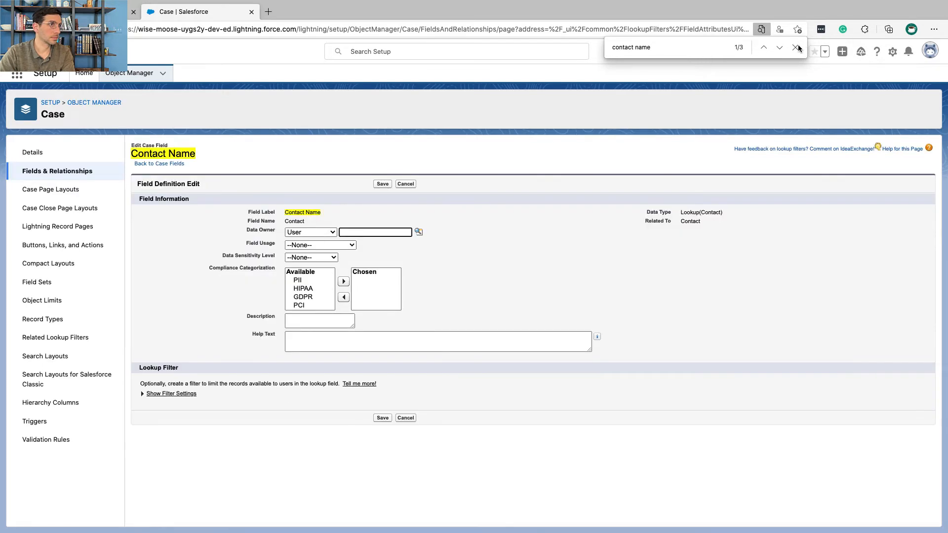
click(794, 46)
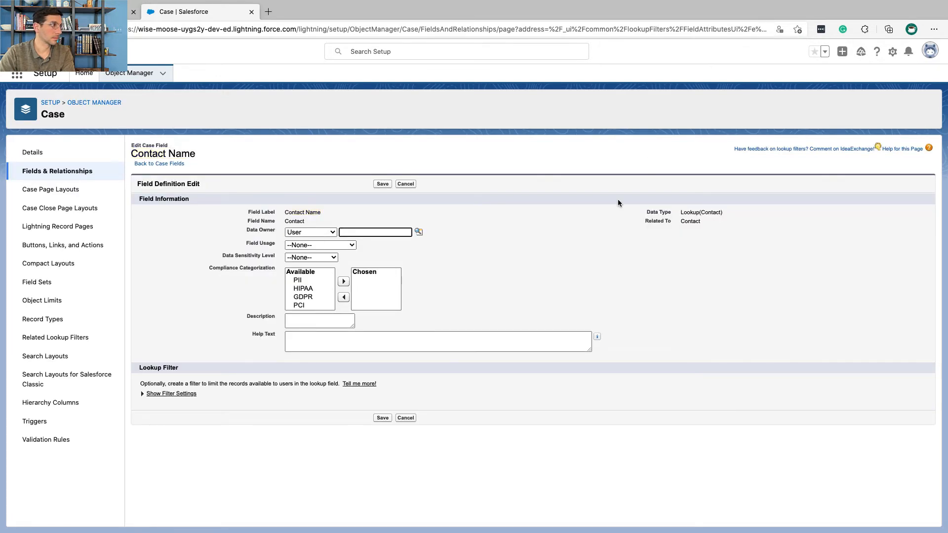
Check the third Trailhead instruction and show the lookup filter settings of the Contact Name field.
key(ctrl+Left)
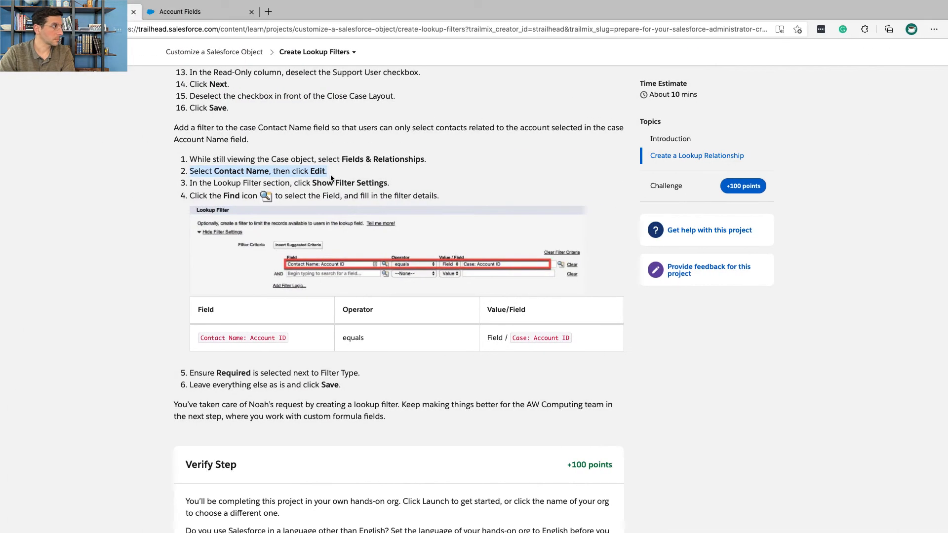
triple_click(314, 184)
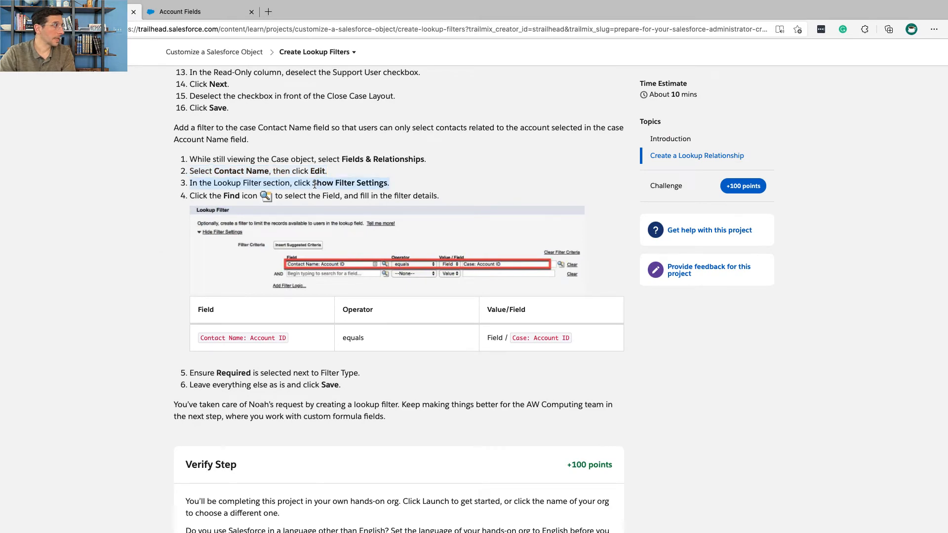
scroll(314, 185, down, 2)
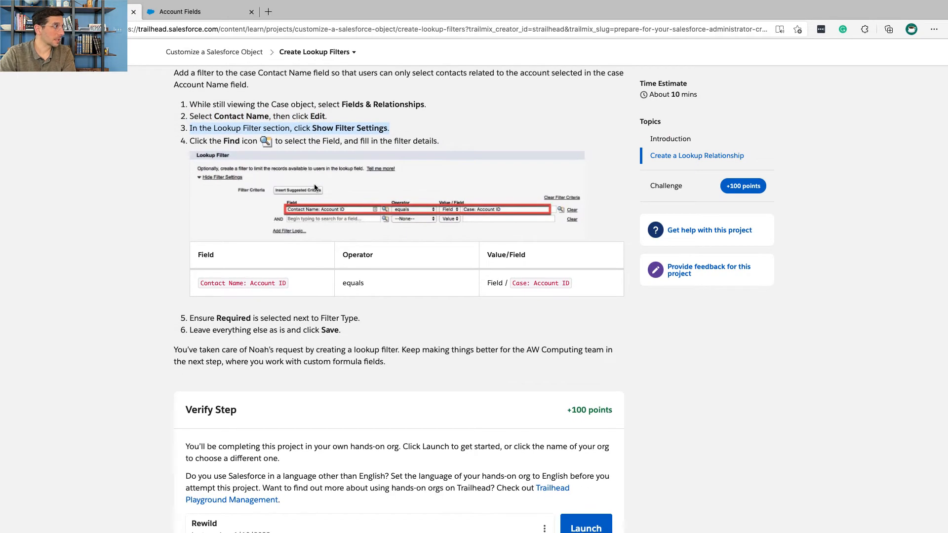
key(ctrl+Right)
click(189, 395)
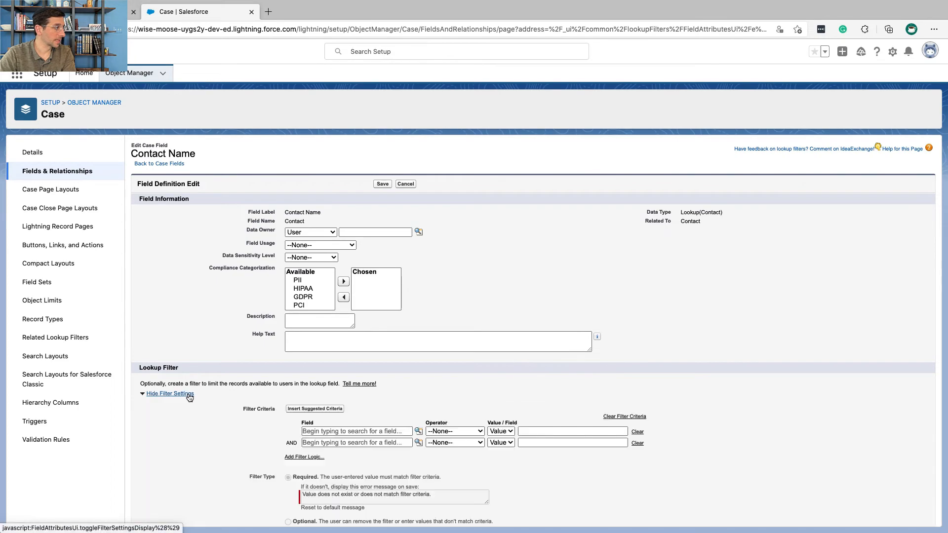
scroll(190, 398, down, 3)
Check the fourth Trailhead instruction and insert Contact Name: Account ID as the field of the first filter criterion.
key(ctrl+Left)
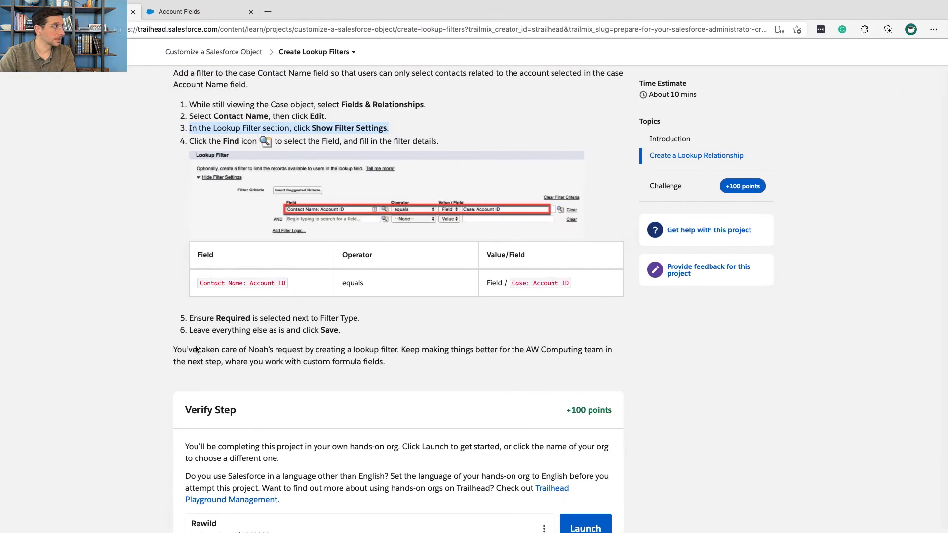
triple_click(229, 141)
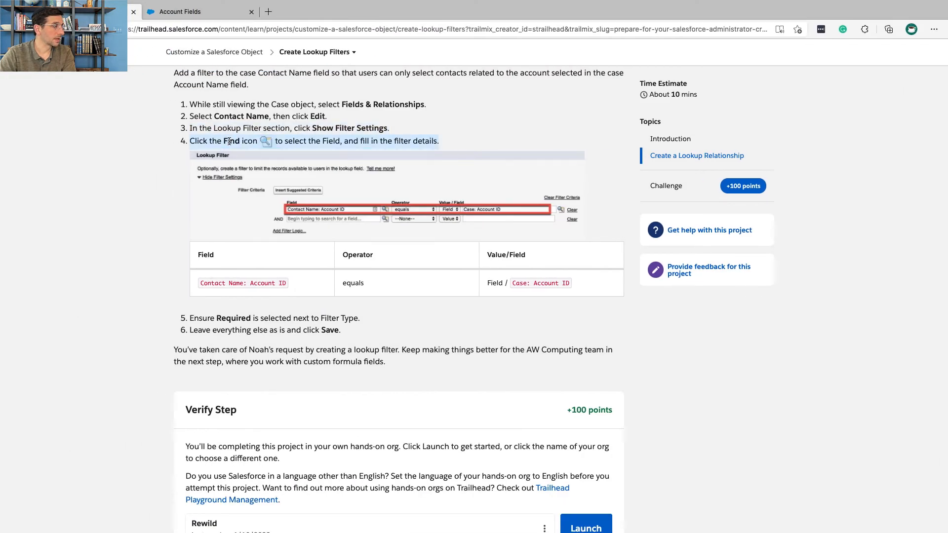
key(ctrl+Right)
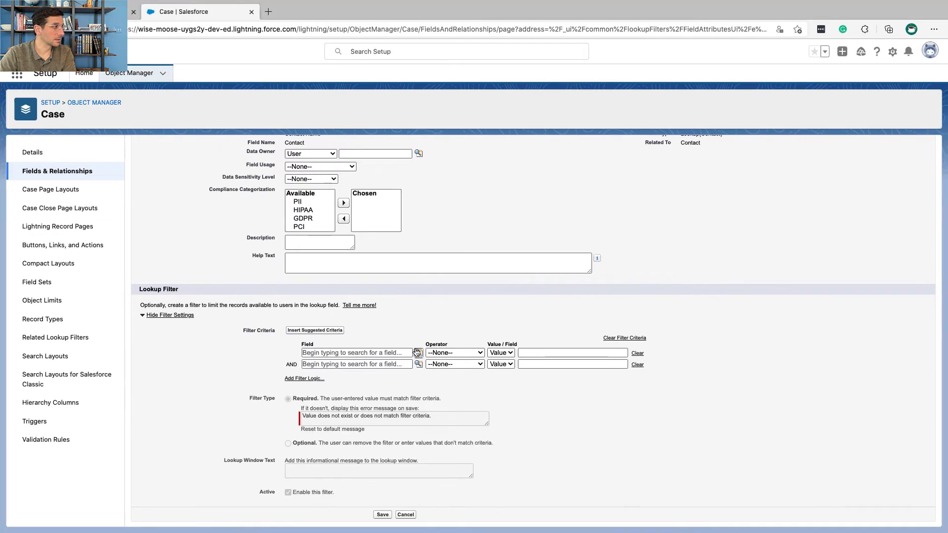
click(418, 353)
key(ctrl+Left)
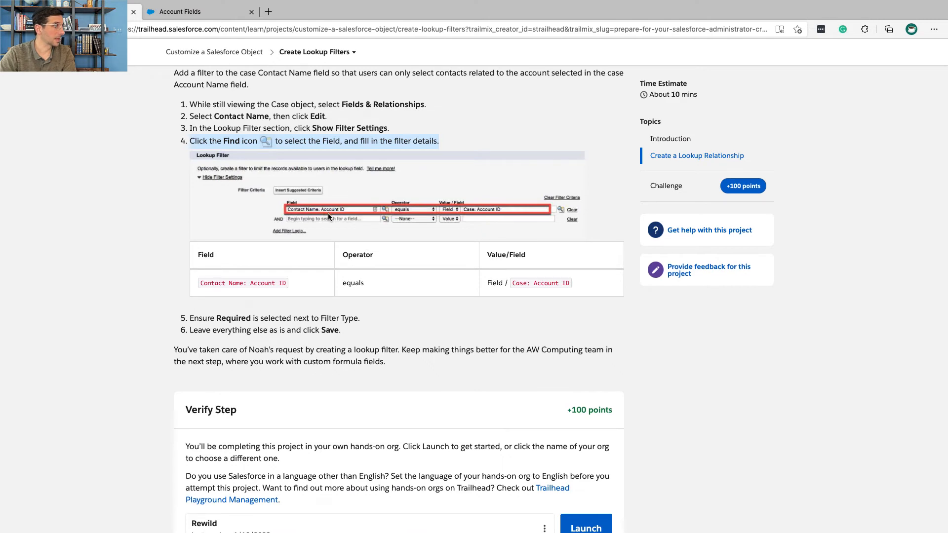
key(ctrl+Right)
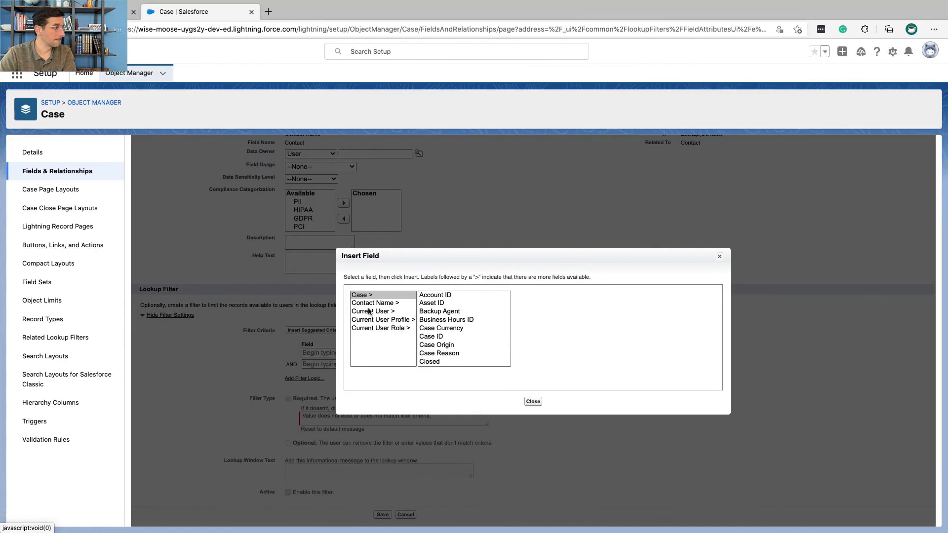
click(371, 303)
click(427, 303)
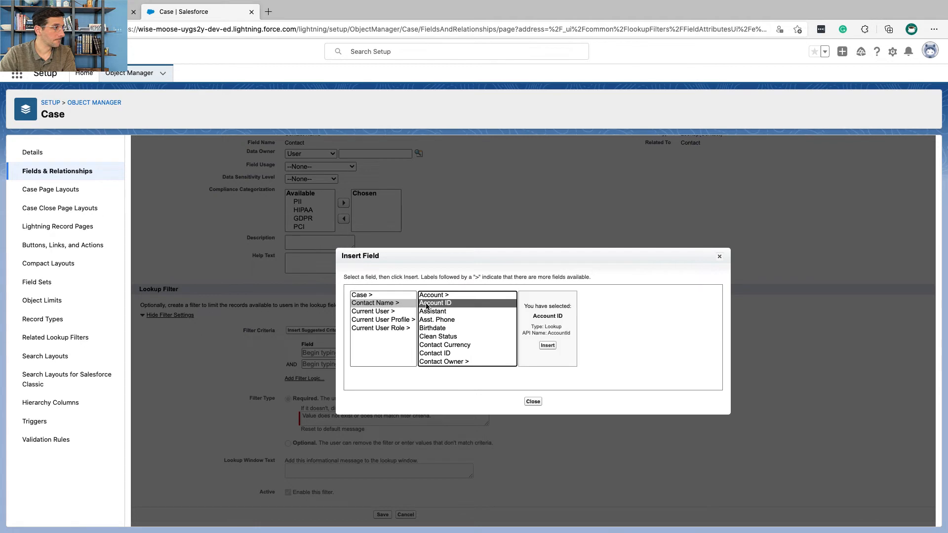
click(548, 345)
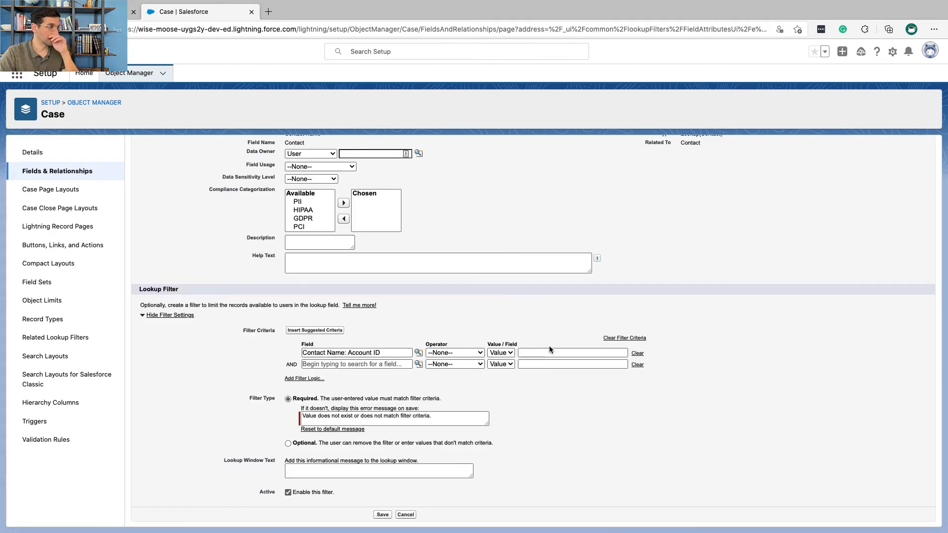
Set the first criterion's operator to equals and its value to Case: Account ID, copied from the Trailhead instructions.
click(461, 352)
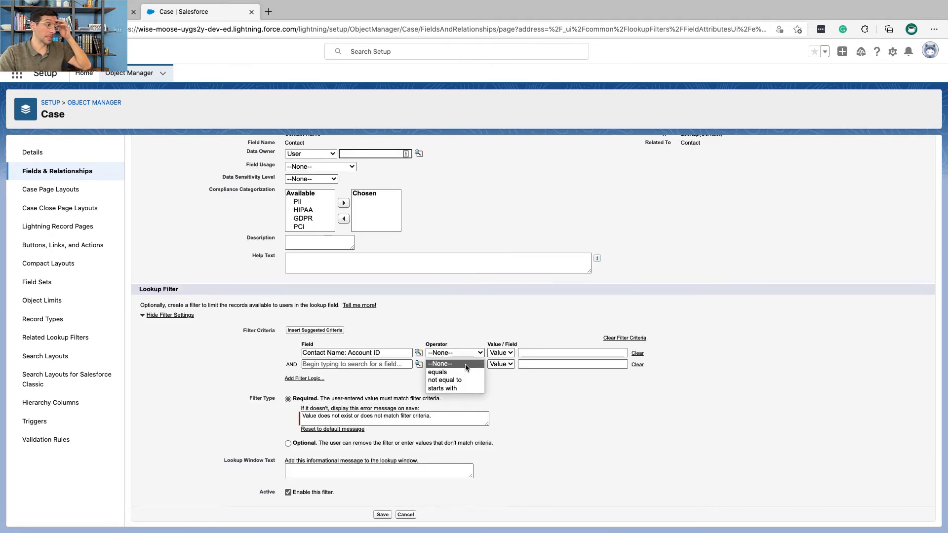
click(466, 371)
key(ctrl+Left)
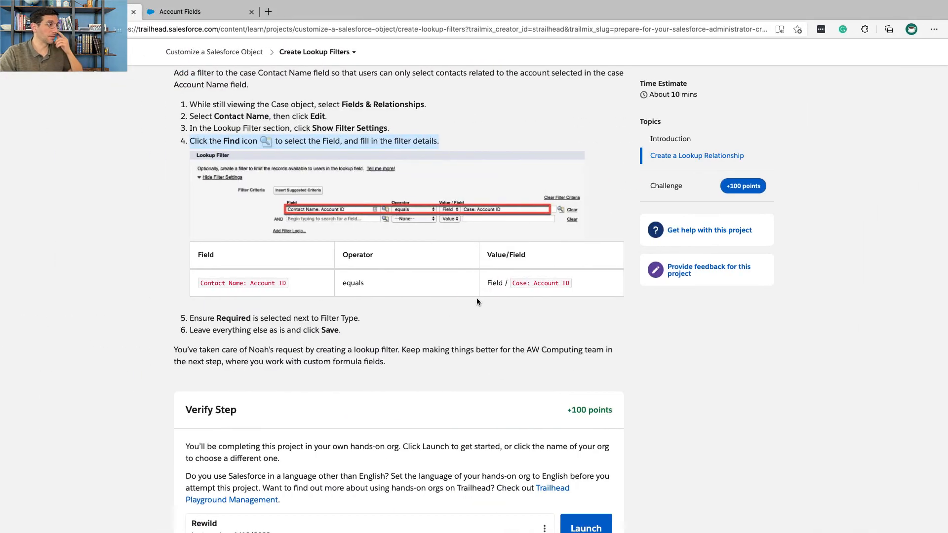
drag(582, 280, 511, 282)
key(super+c)
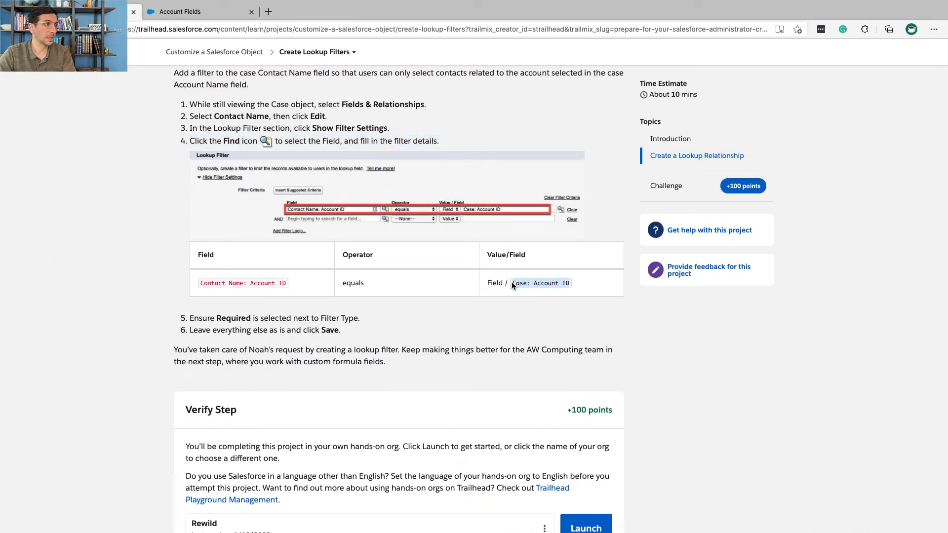
key(ctrl+Right)
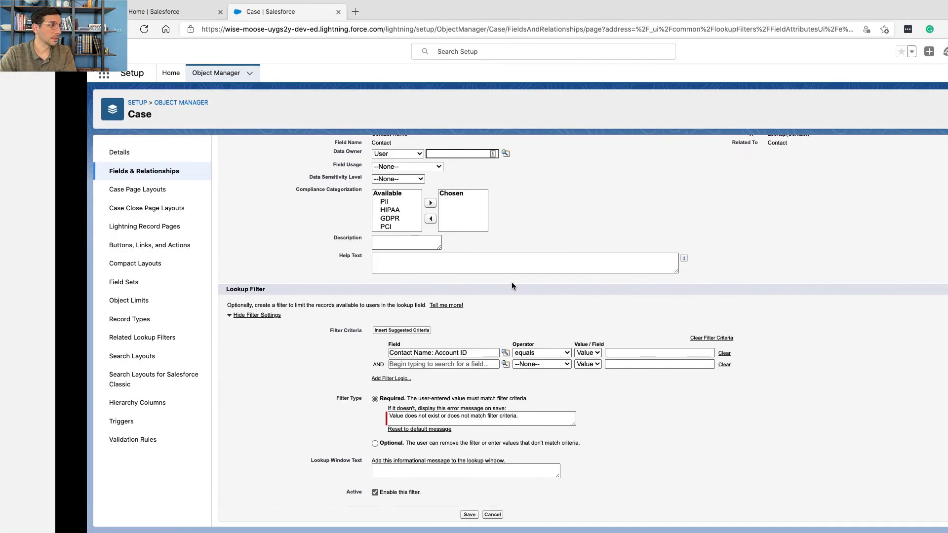
click(565, 351)
key(super+v)
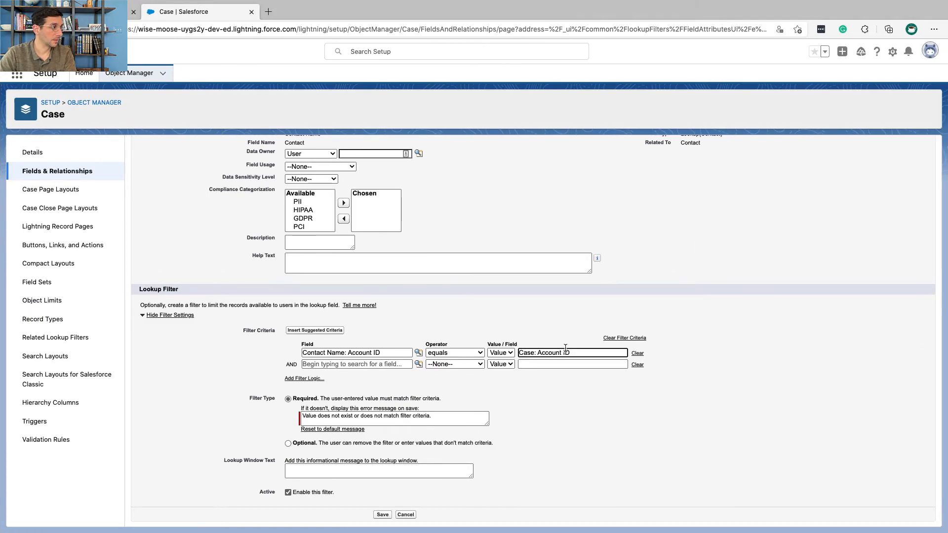
Check the last two Trailhead instructions against the Required filter type and save the Contact Name field.
key(ctrl+Left)
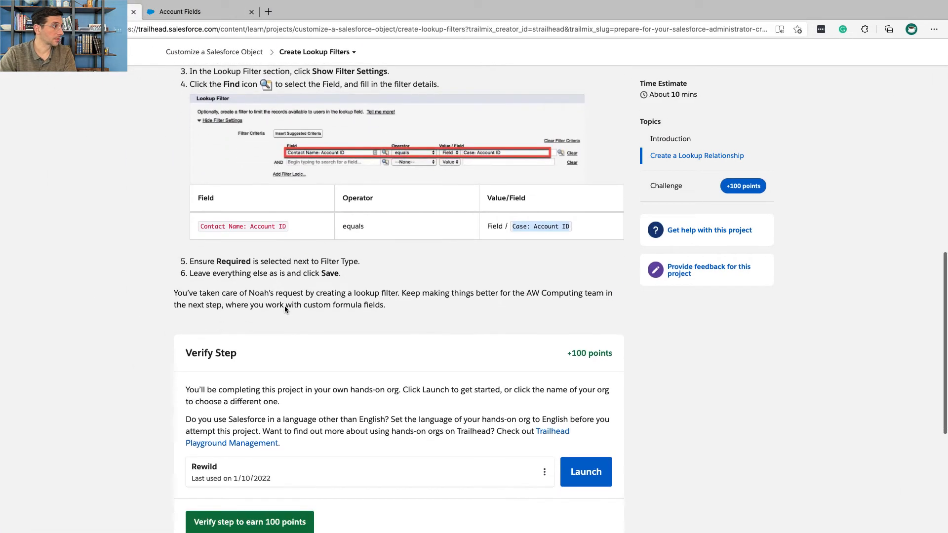
scroll(286, 309, down, 2)
key(ctrl+Right)
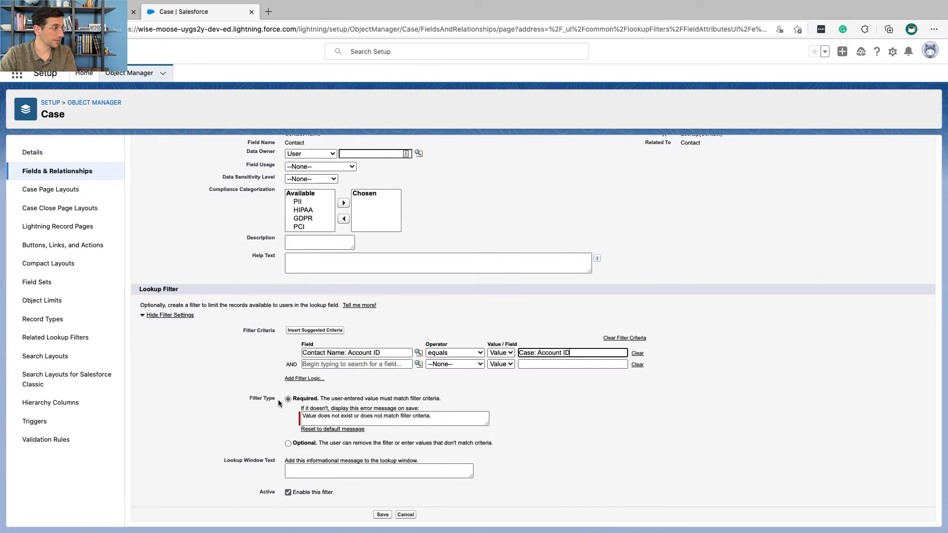
key(ctrl+Left)
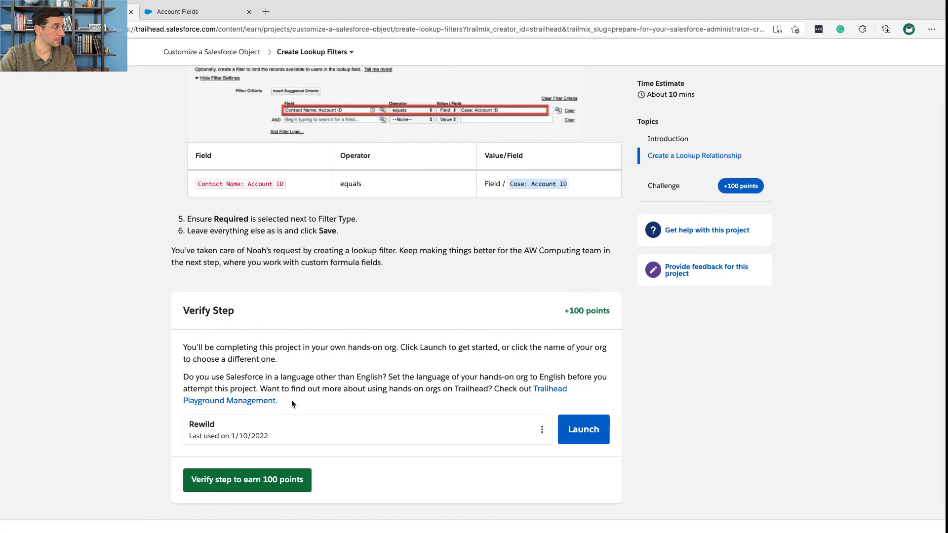
triple_click(281, 230)
key(ctrl+Right)
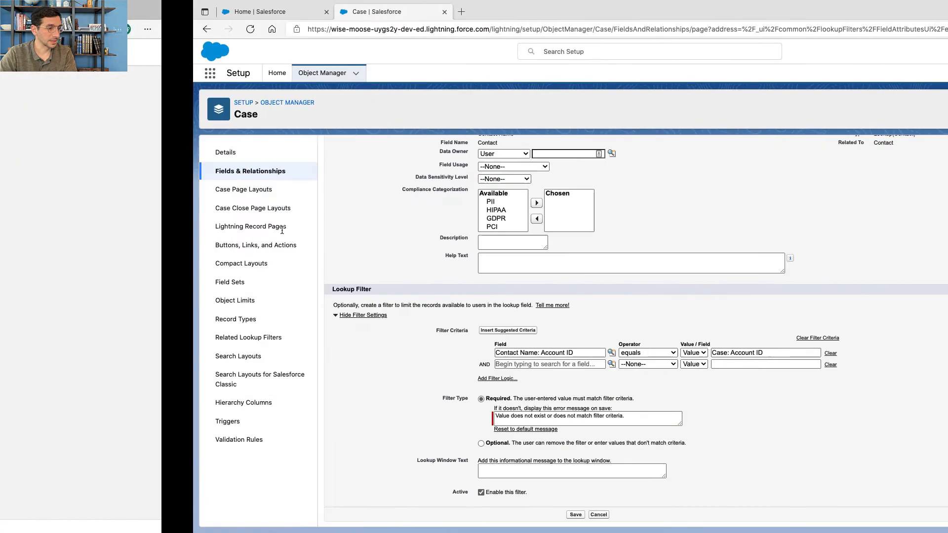
click(385, 514)
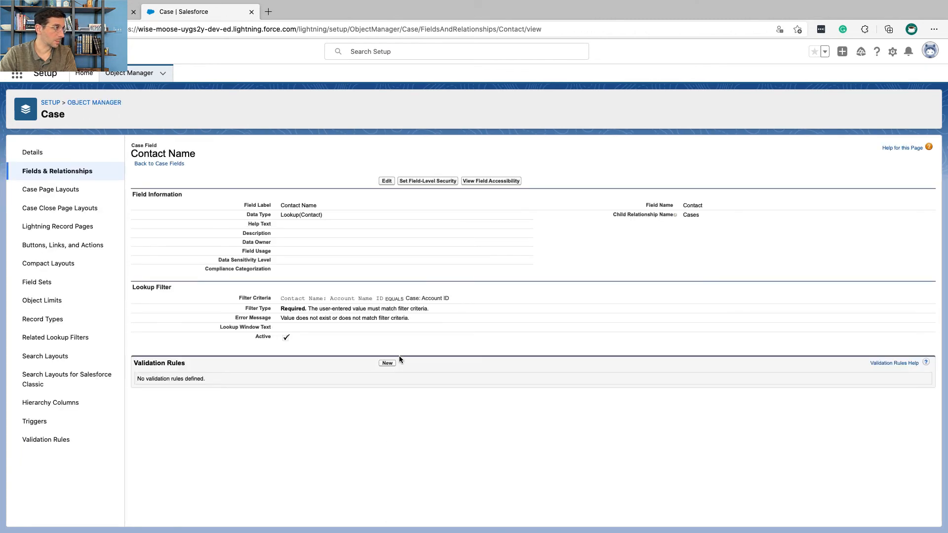
Verify the Create Lookup Filters step in Trailhead, close the assessment message and return to the introduction paragraph.
key(ctrl+Left)
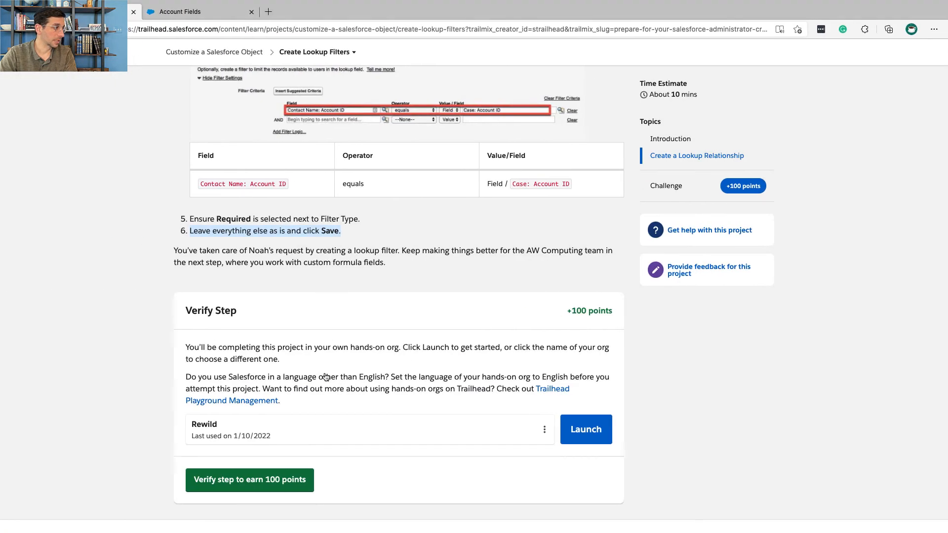
click(286, 479)
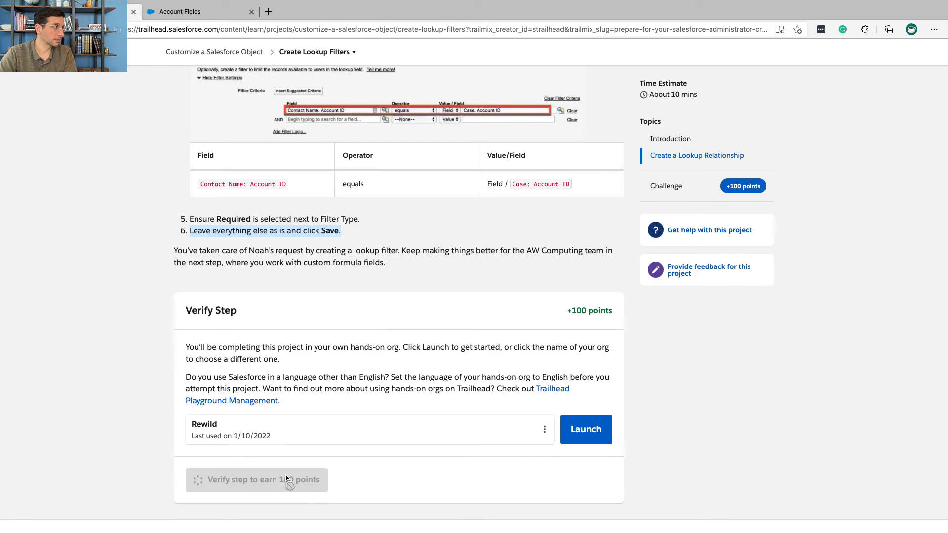
scroll(340, 362, up, 20)
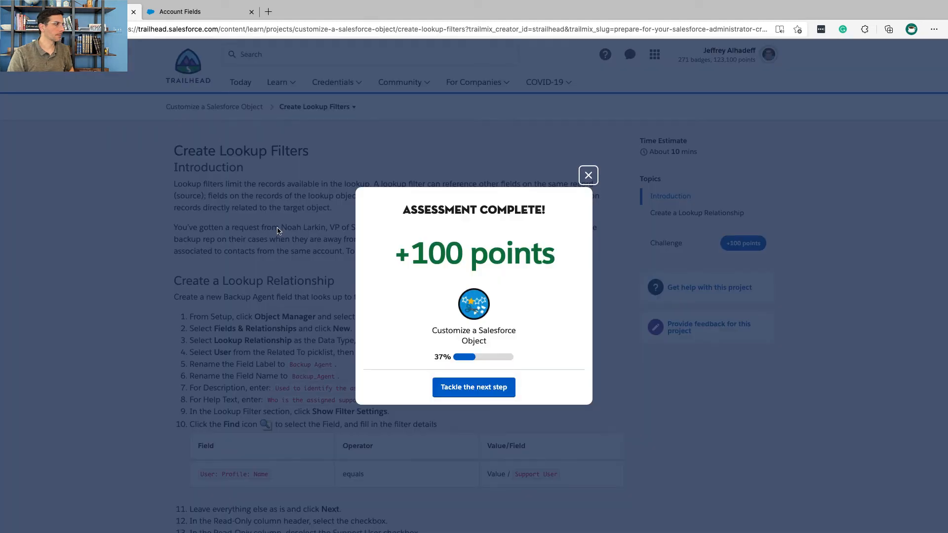
click(583, 180)
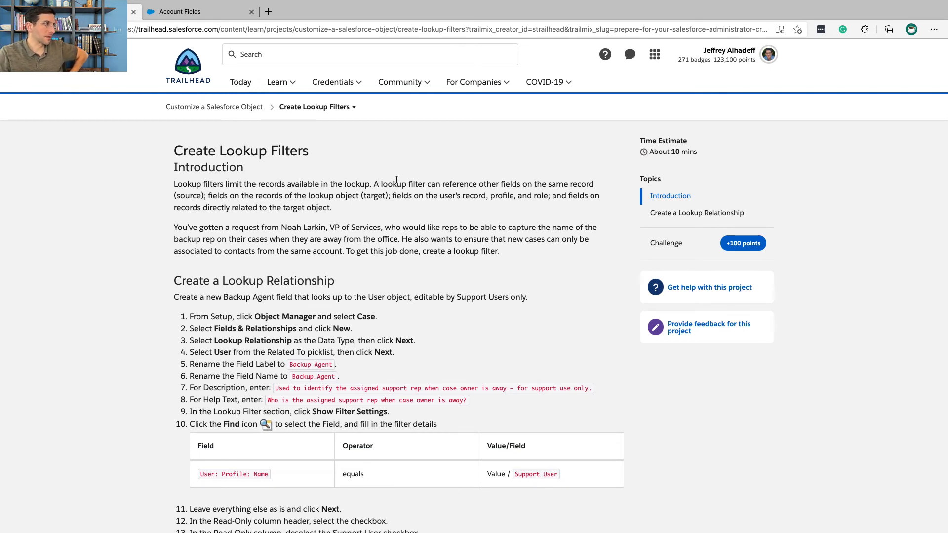
triple_click(485, 183)
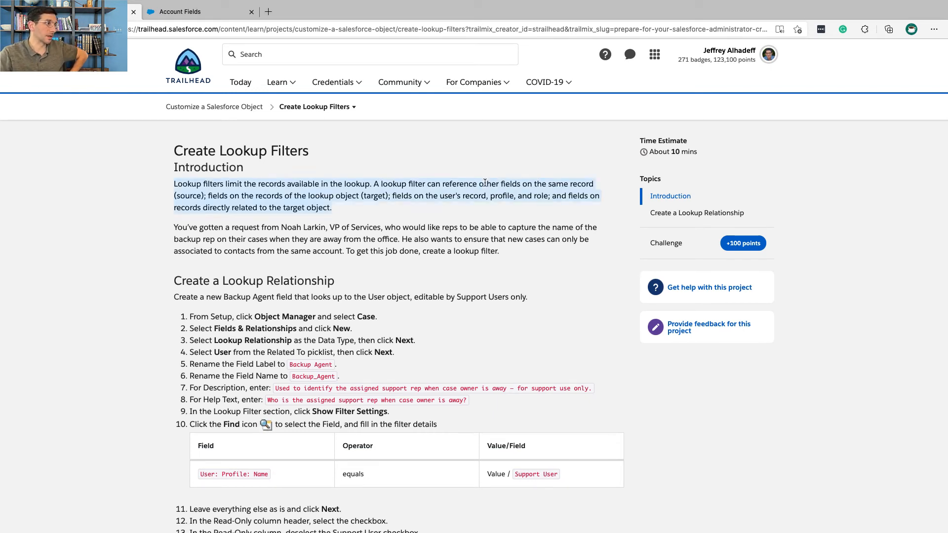
click(485, 183)
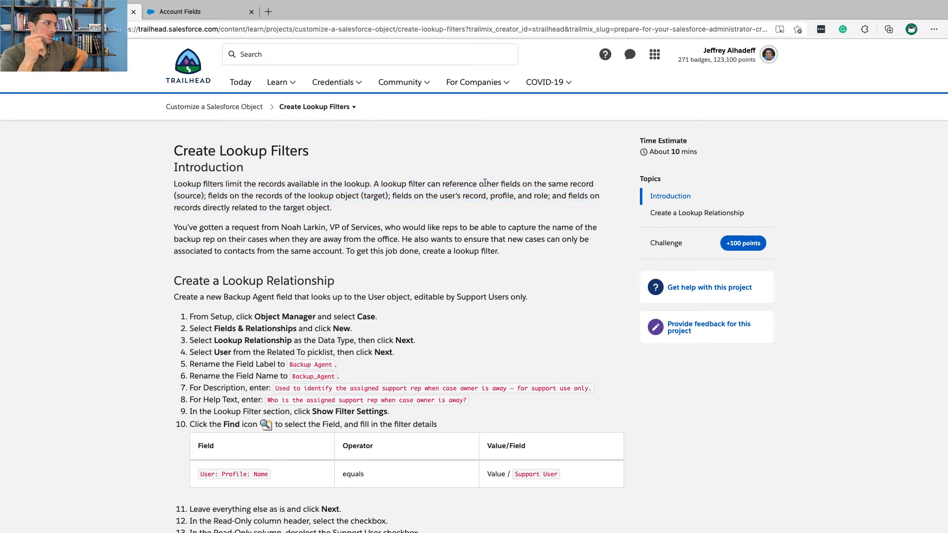